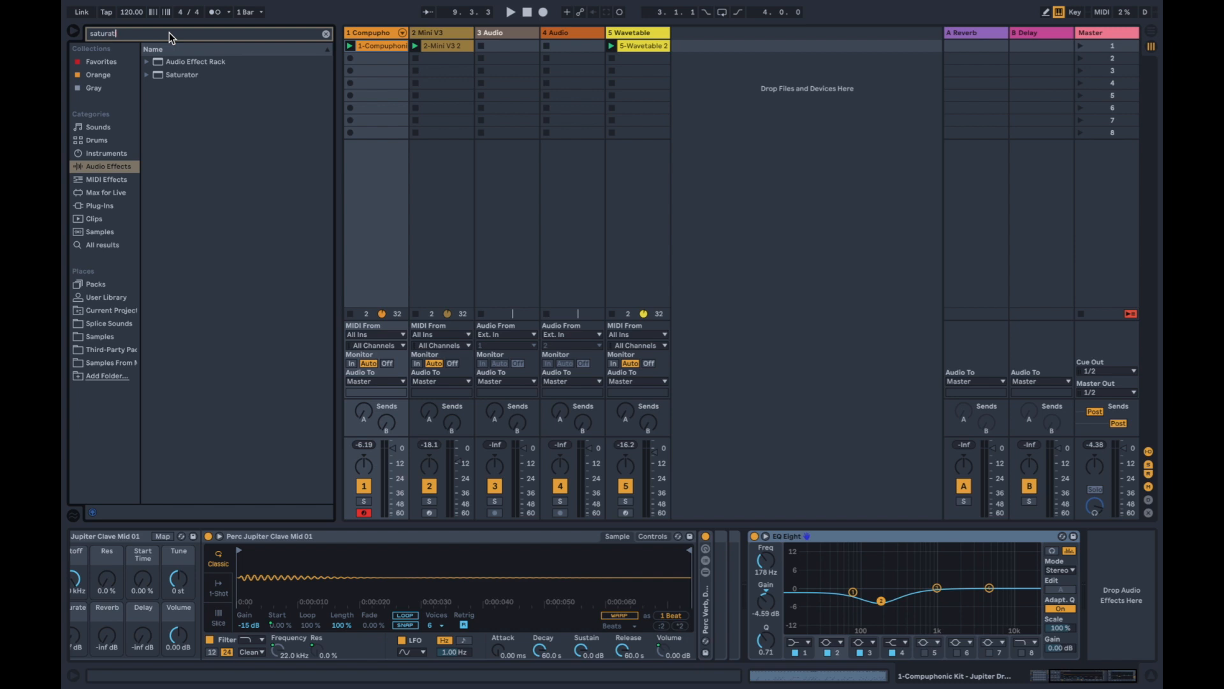
# - Add a Saturator after the EQ Eight on the Compuphonic track, bypass it, and hide the browser
pyautogui.doubleClick(181, 63)
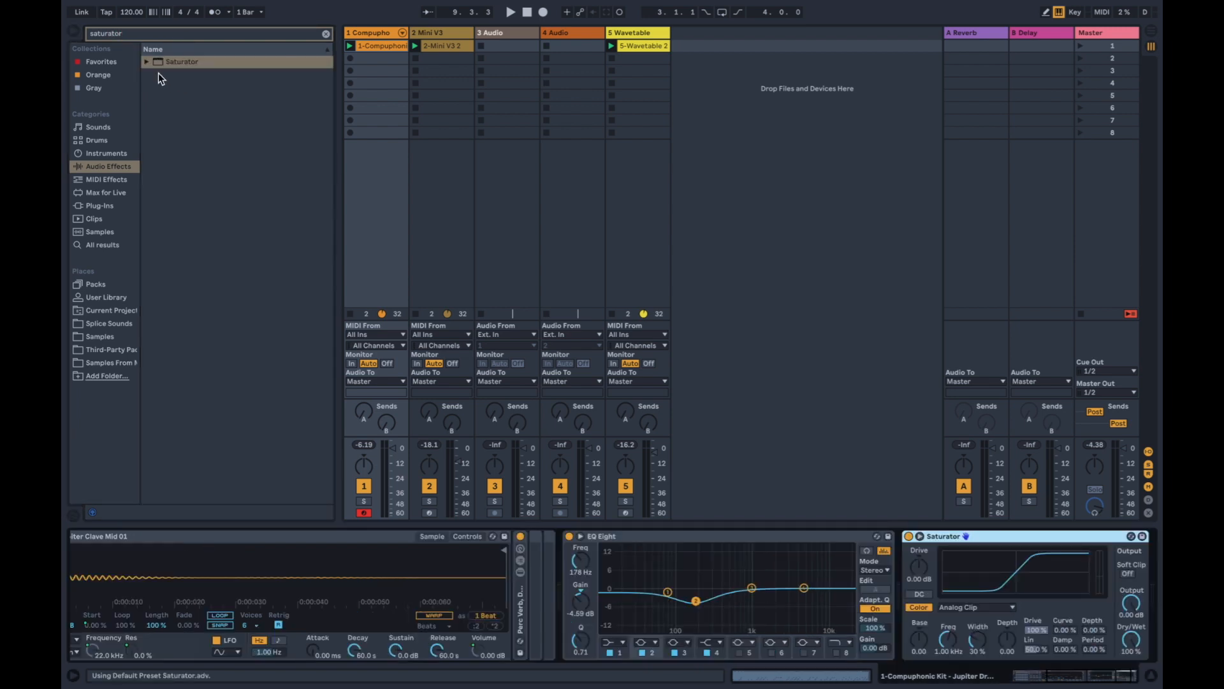
pyautogui.click(326, 33)
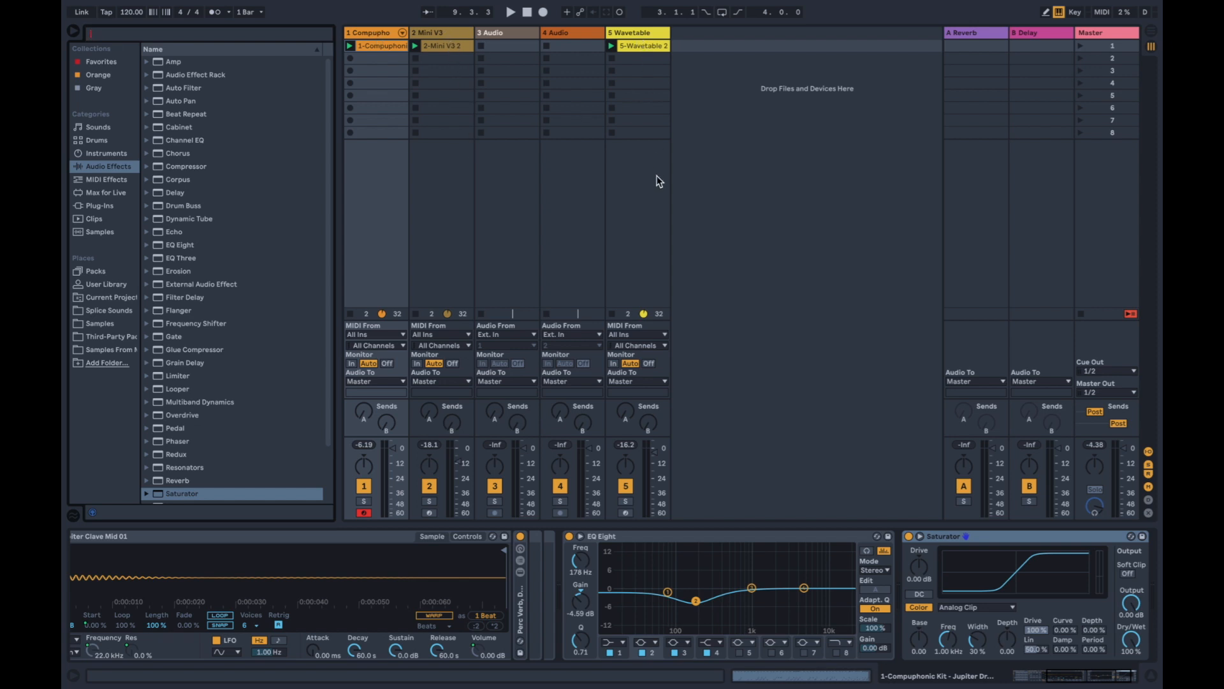
pyautogui.click(909, 537)
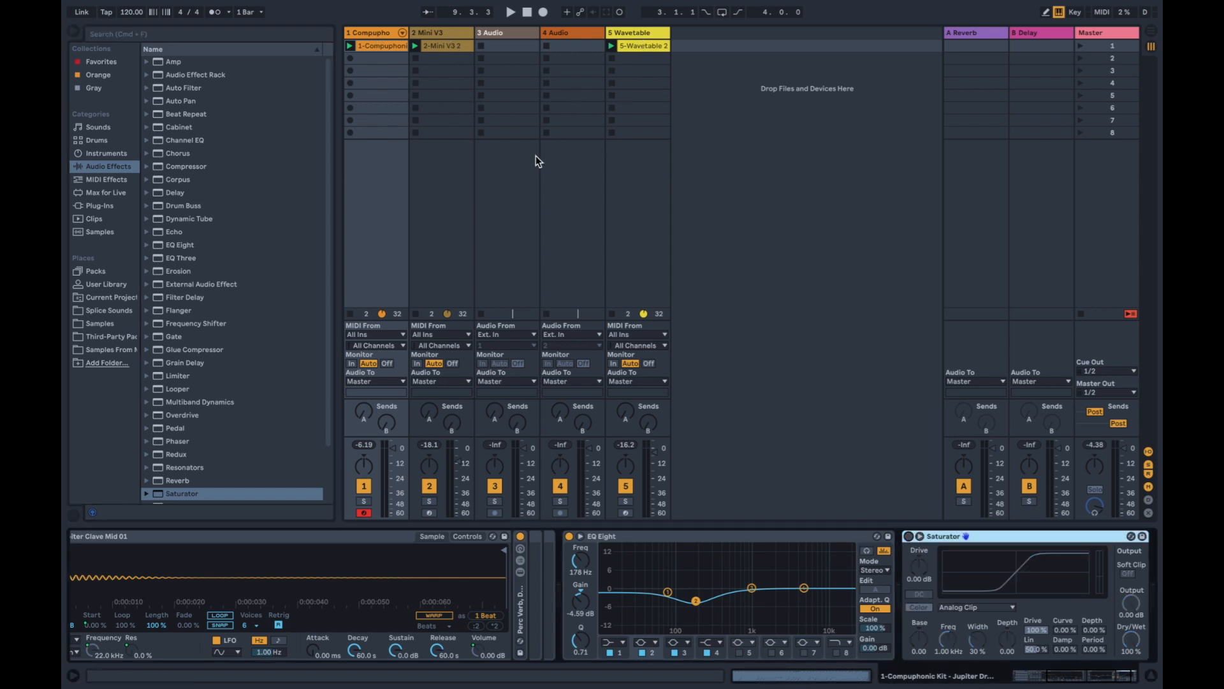
pyautogui.click(73, 30)
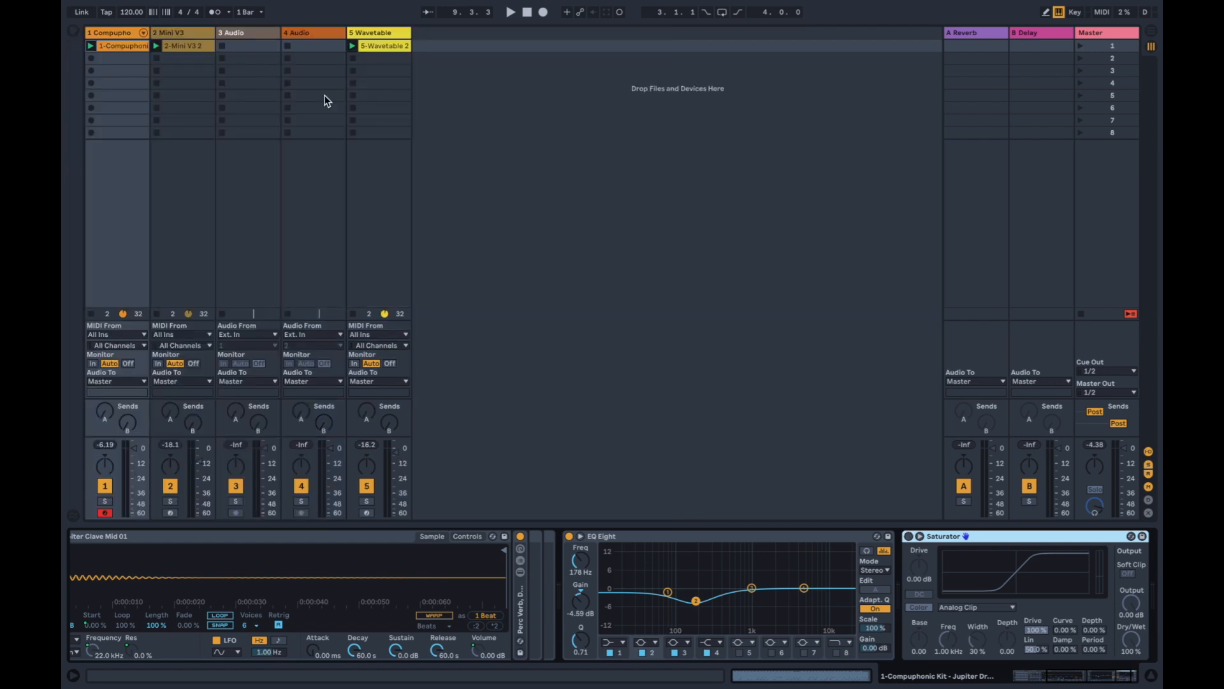
# - Audition the loop with the Saturator bypassed, stop playback, and switch the Saturator back on
pyautogui.press('space')
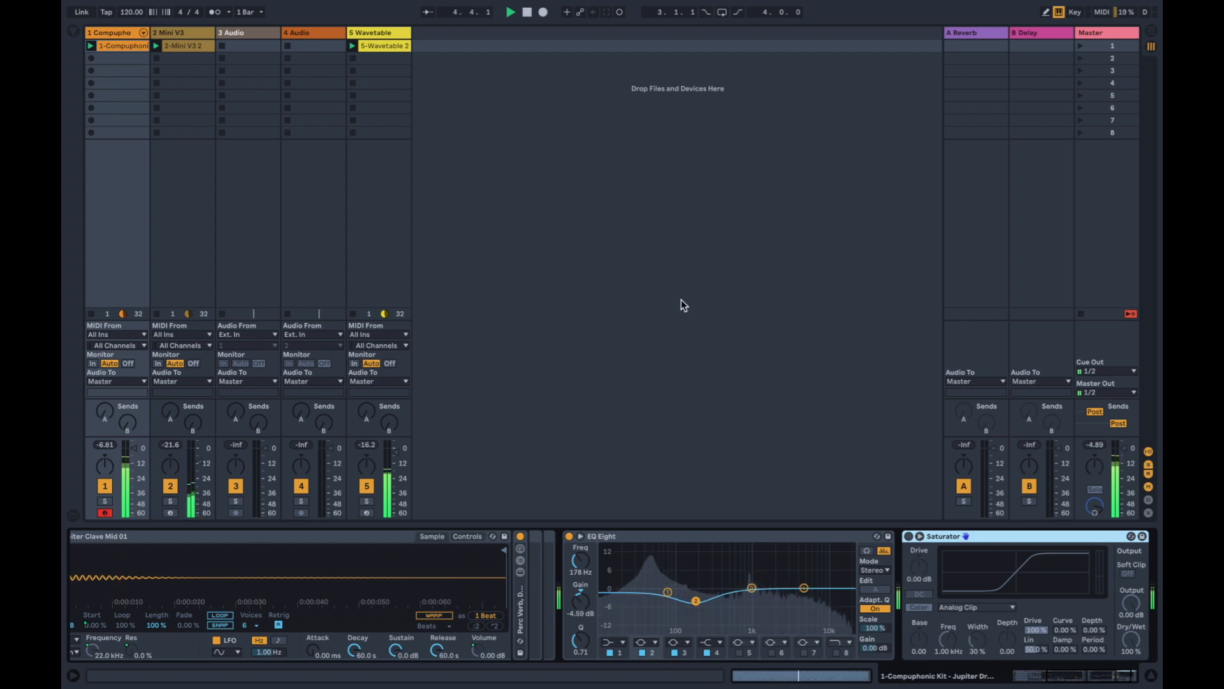
pyautogui.press('space')
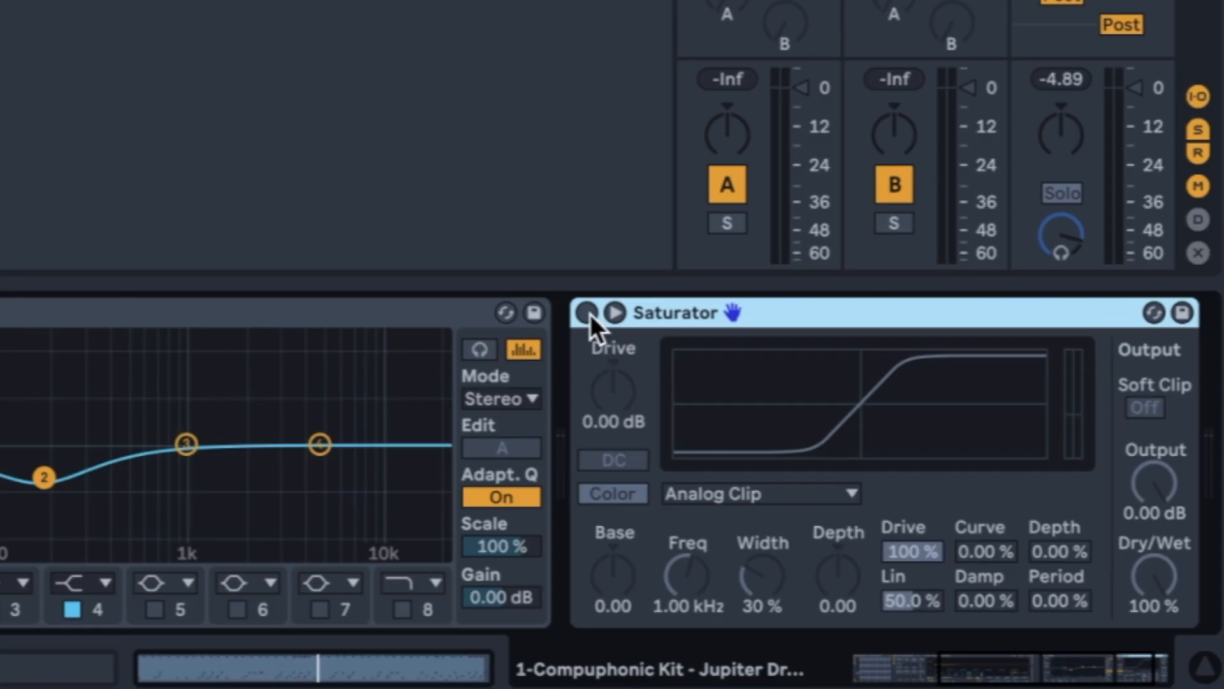
pyautogui.click(586, 312)
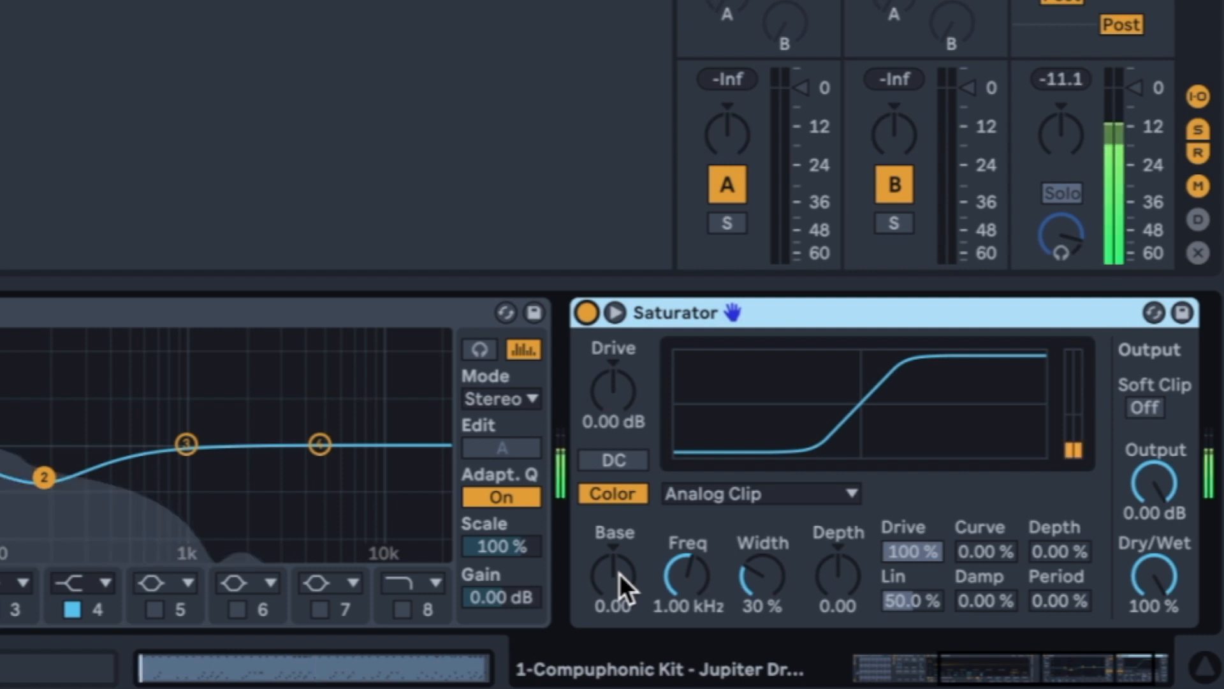
# - Set the Saturator's Base to 16.0, Drive to 5.71 dB, Depth to 2.67 and Output to -2.00 dB, and try another curve type
pyautogui.moveTo(619, 572)
pyautogui.mouseDown()
pyautogui.moveTo(618, 532)
pyautogui.moveTo(619, 575)
pyautogui.mouseUp()
pyautogui.moveTo(603, 381); pyautogui.dragTo(603, 359)
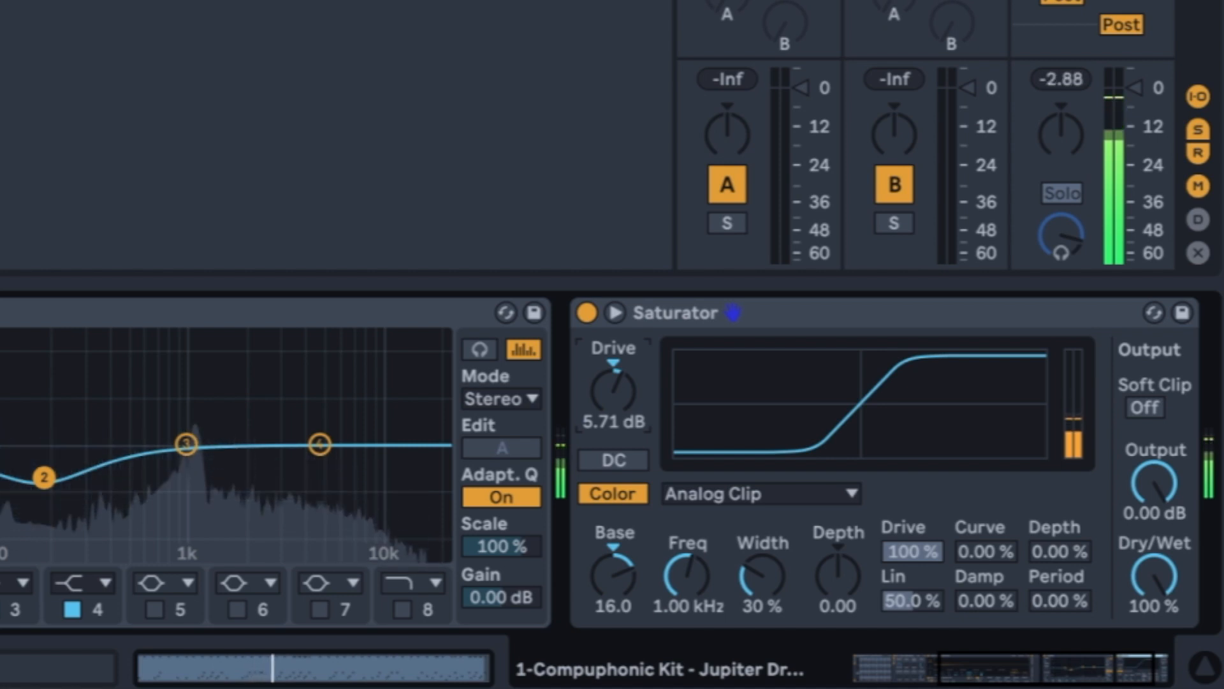
pyautogui.moveTo(838, 578)
pyautogui.mouseDown()
pyautogui.moveTo(838, 603)
pyautogui.moveTo(838, 548)
pyautogui.moveTo(838, 565)
pyautogui.mouseUp()
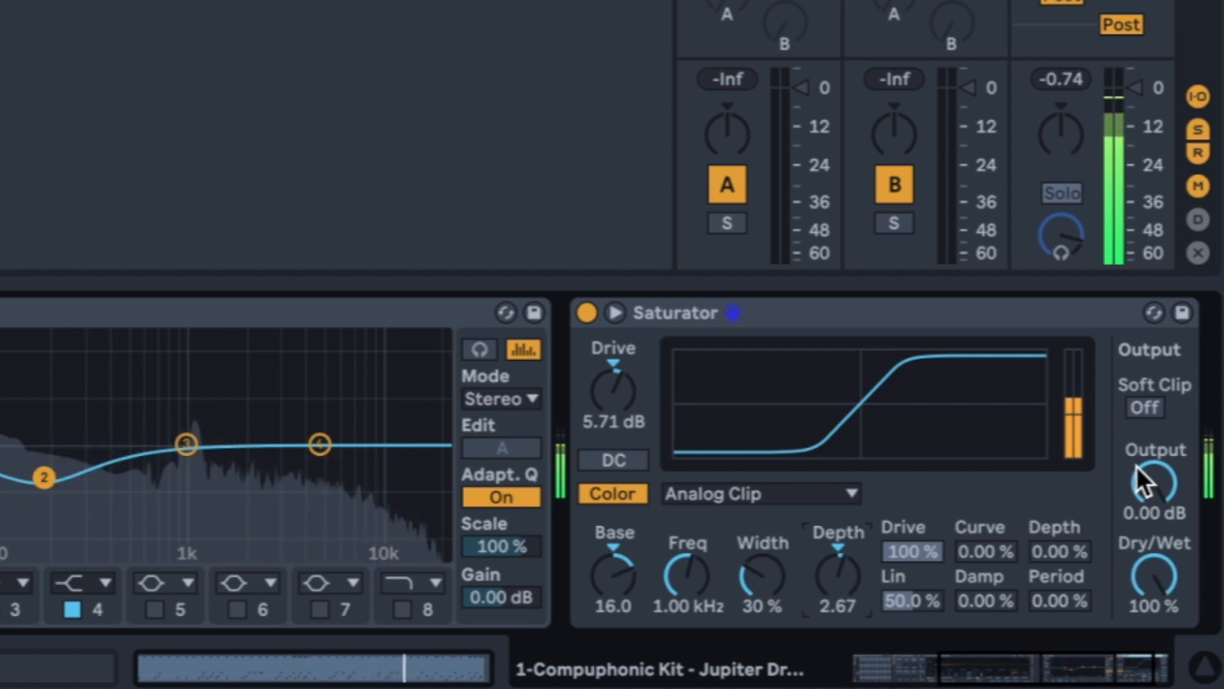
pyautogui.moveTo(1148, 485); pyautogui.dragTo(1148, 507)
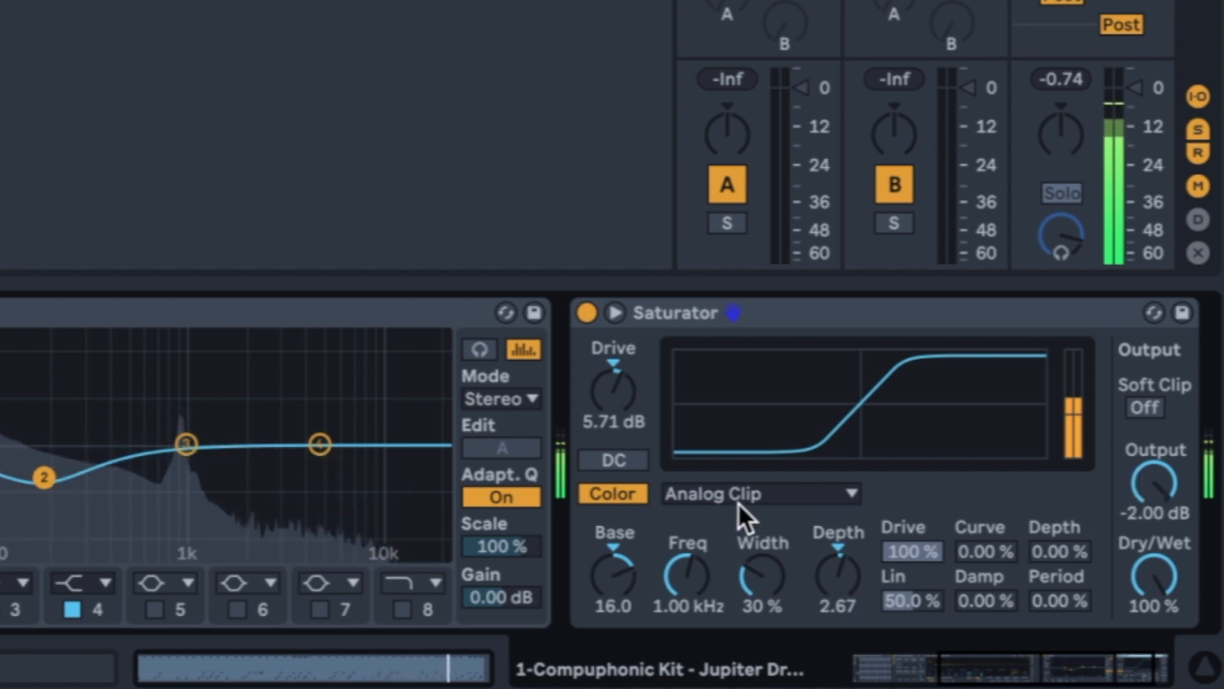
pyautogui.click(718, 495)
pyautogui.click(719, 574)
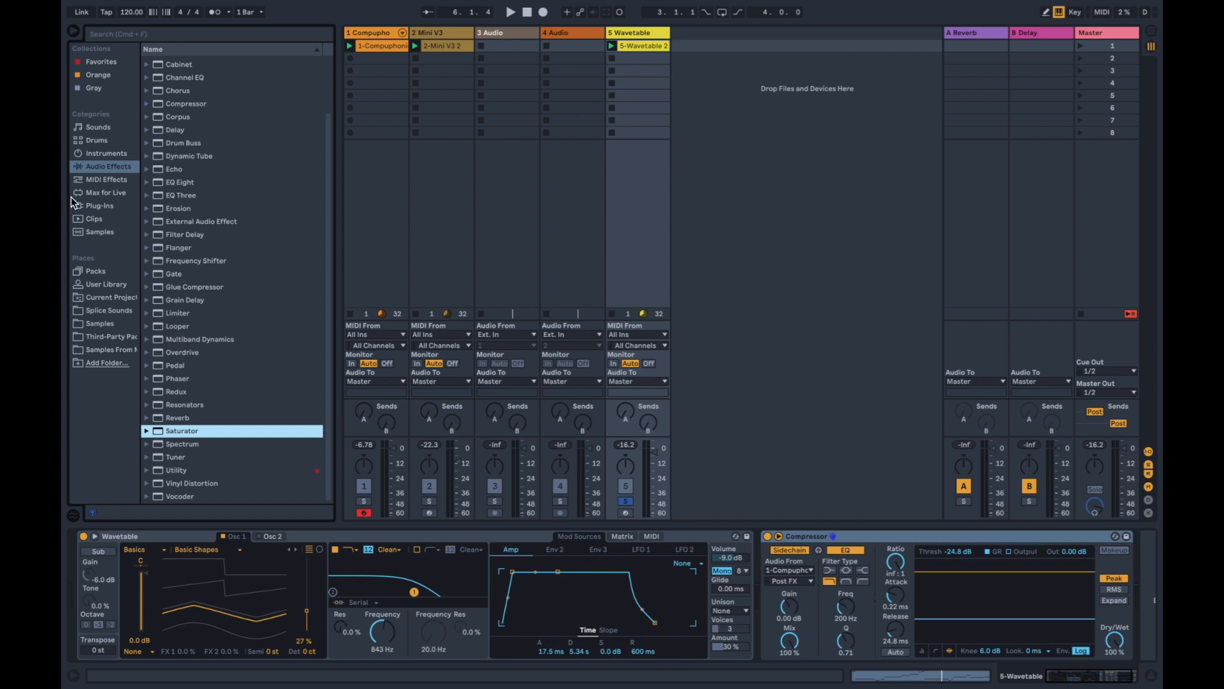
# - Add Softube's Saturation Knob plug-in to the Wavetable track and place its window in the empty area beside the tracks
pyautogui.click(96, 206)
pyautogui.scroll(-10, 188, 221)
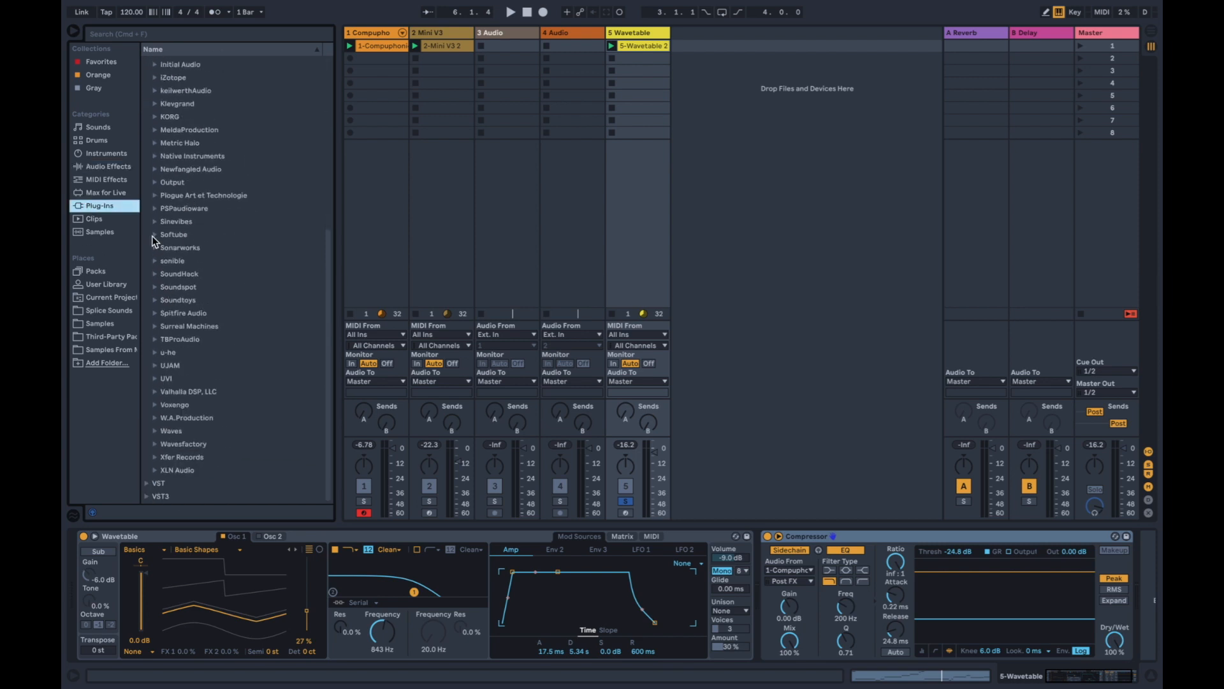
pyautogui.click(154, 234)
pyautogui.click(191, 247)
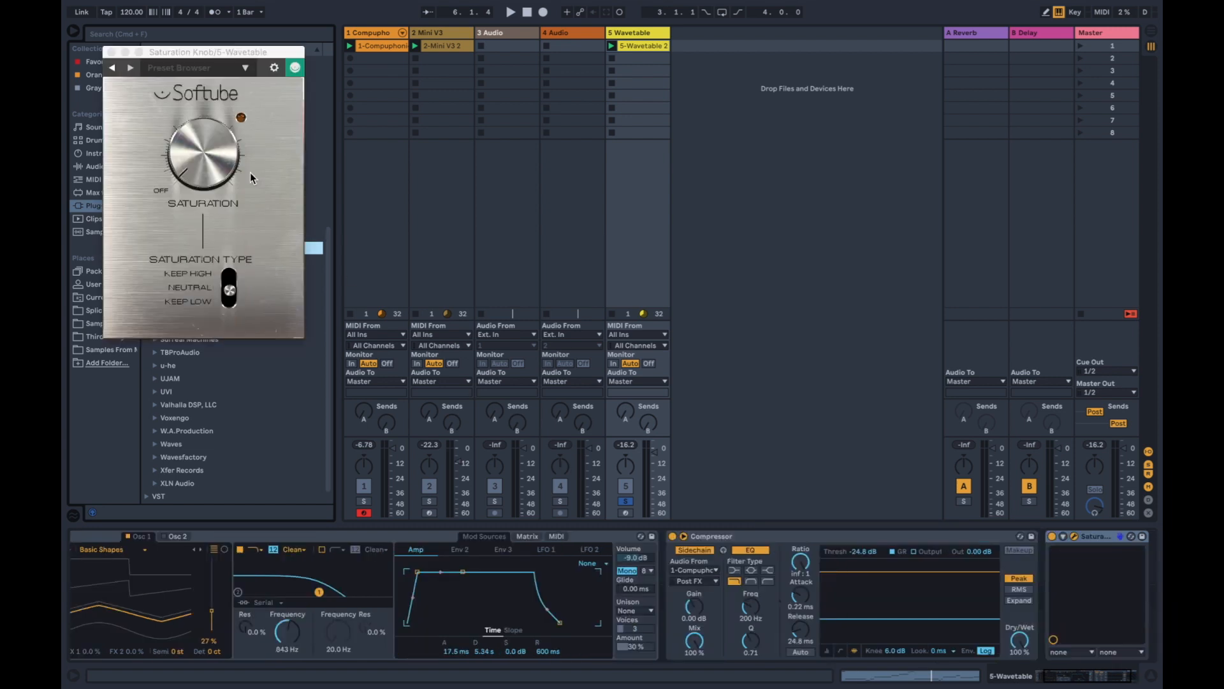
pyautogui.click(74, 30)
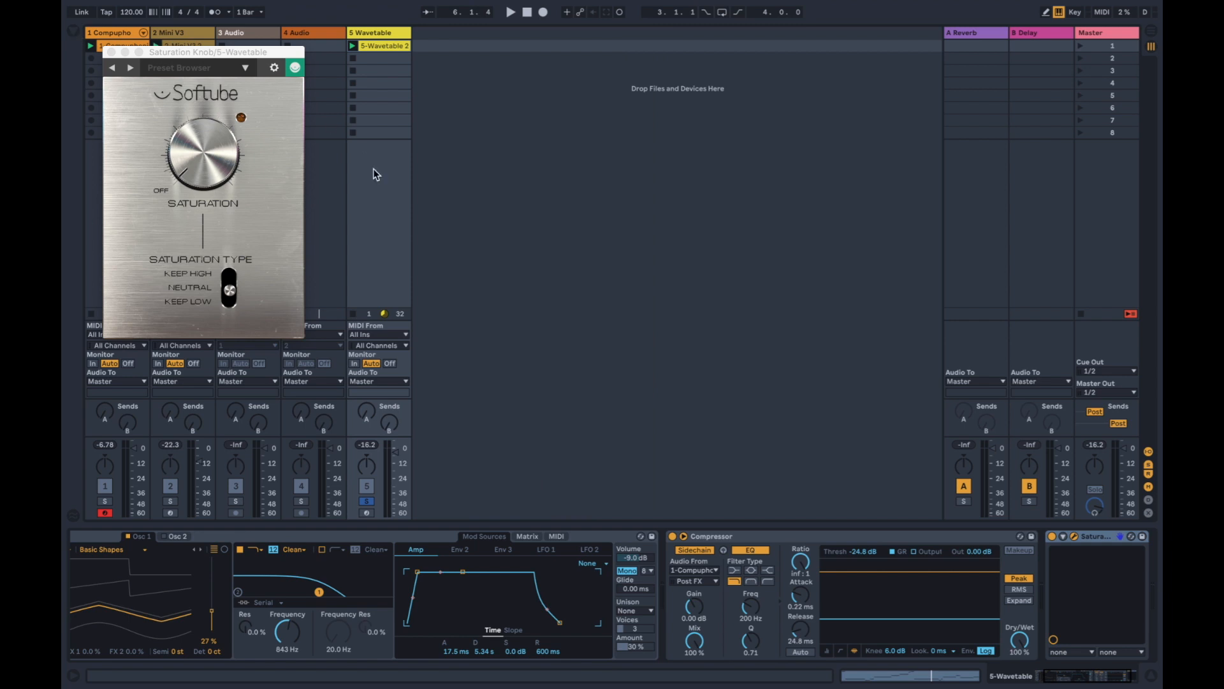
pyautogui.moveTo(228, 57); pyautogui.dragTo(708, 202)
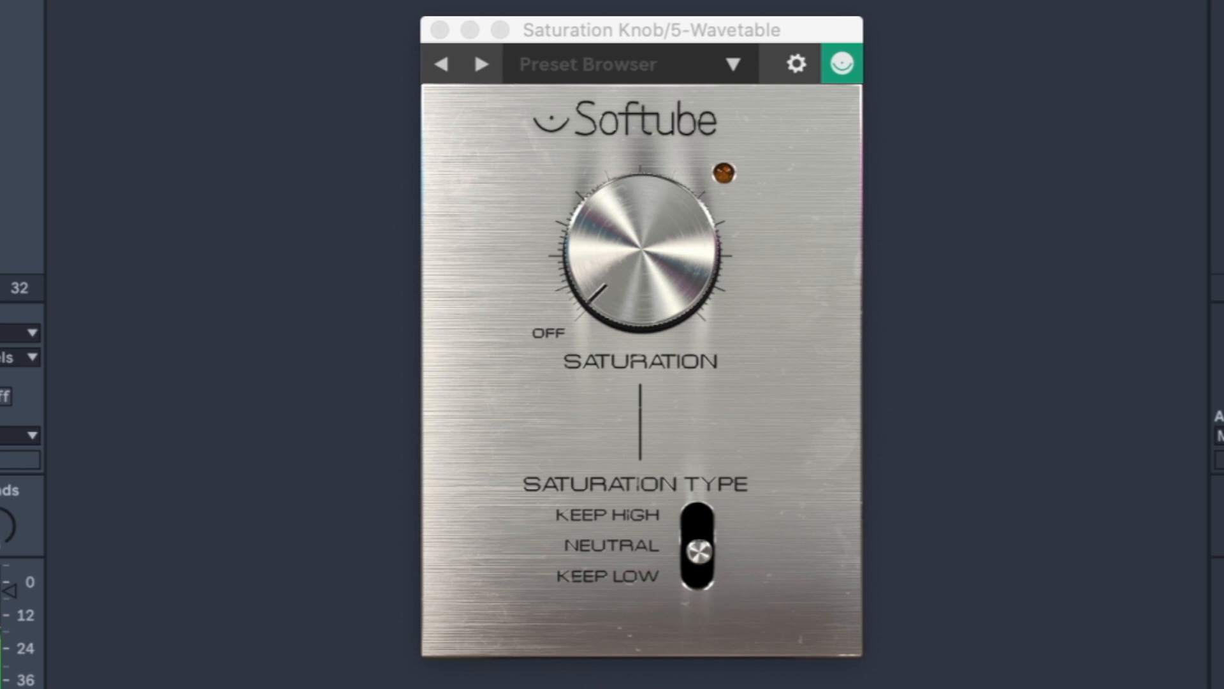
# - Dial the Wavetable track's Saturation Knob slightly past its midpoint and set its saturation type to KEEP LOW
pyautogui.moveTo(619, 292); pyautogui.dragTo(605, 14)
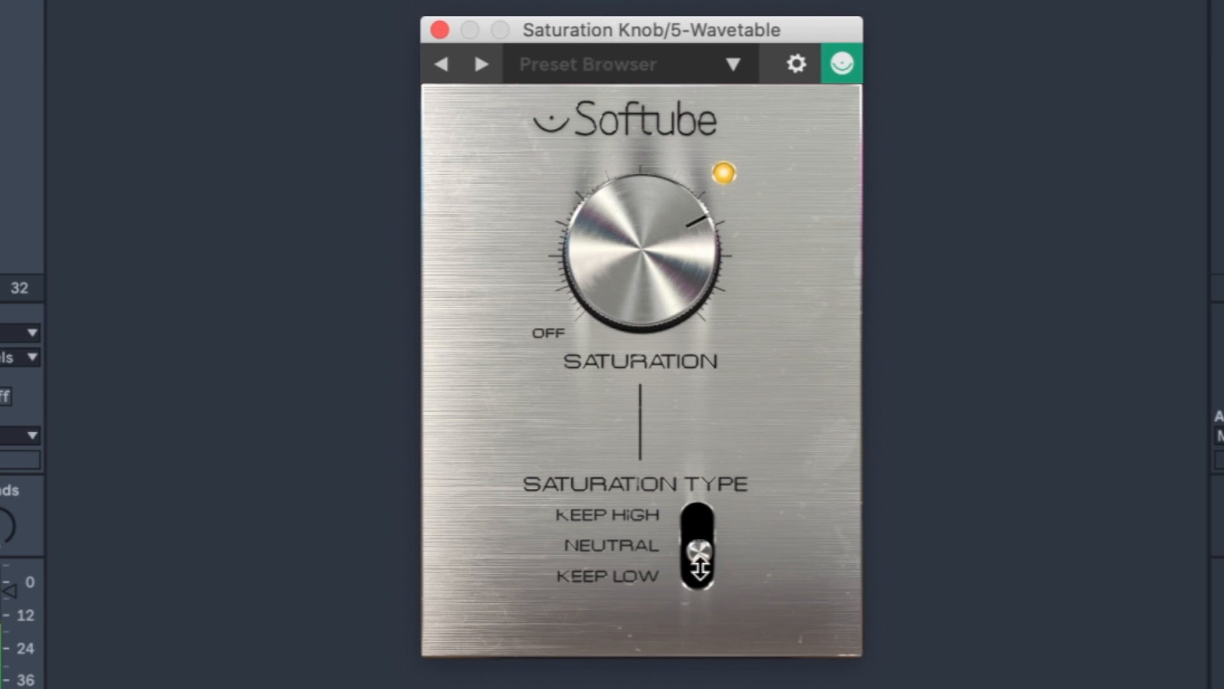
pyautogui.moveTo(700, 556); pyautogui.dragTo(702, 656)
pyautogui.moveTo(634, 265); pyautogui.dragTo(618, 364)
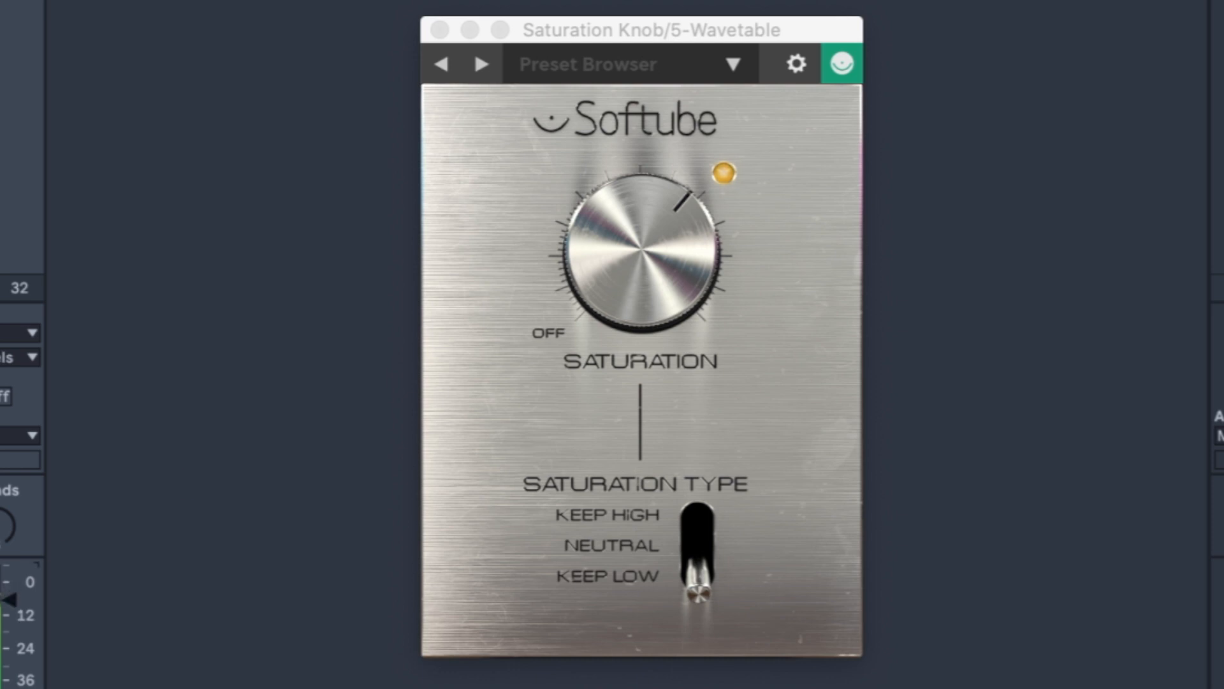
pyautogui.moveTo(672, 238); pyautogui.dragTo(633, 213)
pyautogui.moveTo(697, 577)
pyautogui.mouseDown()
pyautogui.moveTo(695, 533)
pyautogui.moveTo(697, 577)
pyautogui.mouseUp()
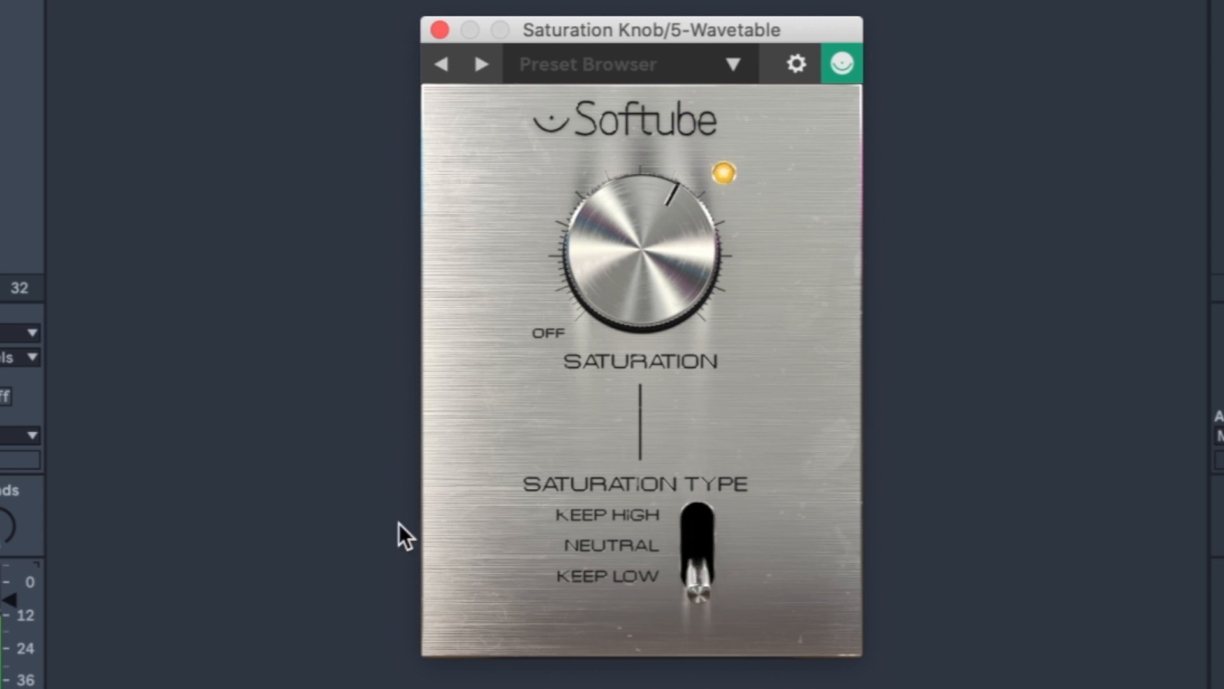
pyautogui.click(14, 601)
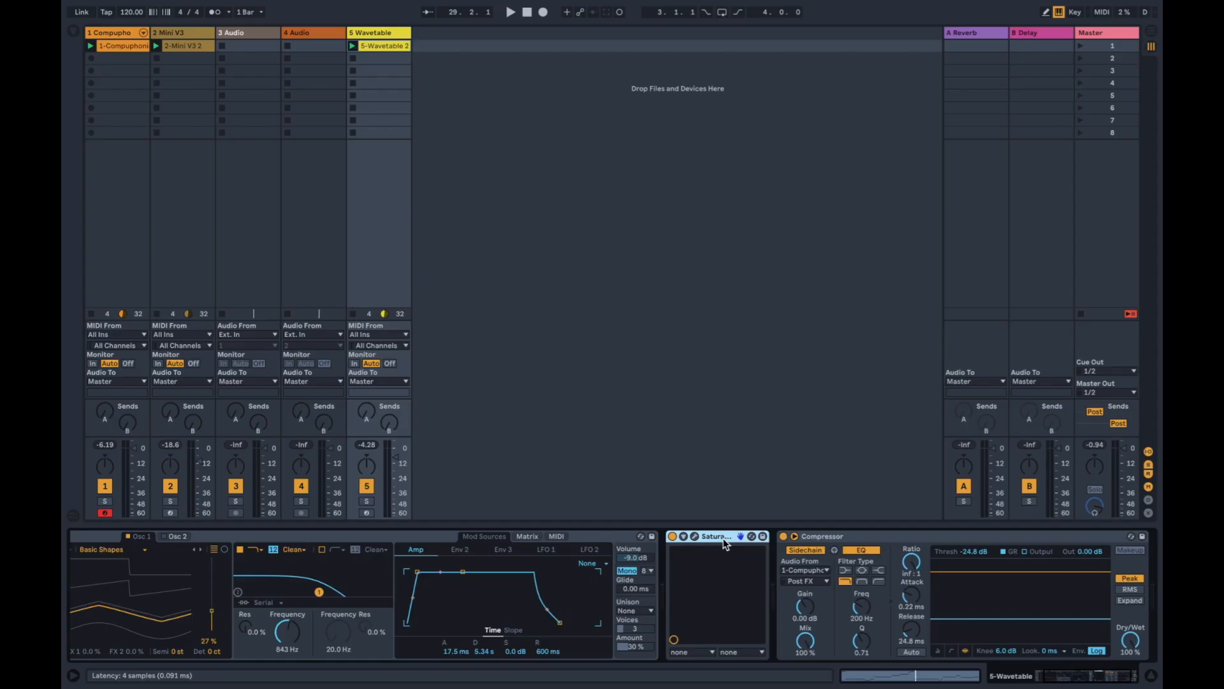
# - Paste the Saturation Knob after the EQ Eight on the Compuphonic track, set its type to NEUTRAL and slightly lower its saturation
pyautogui.click(120, 239)
pyautogui.click(1003, 600)
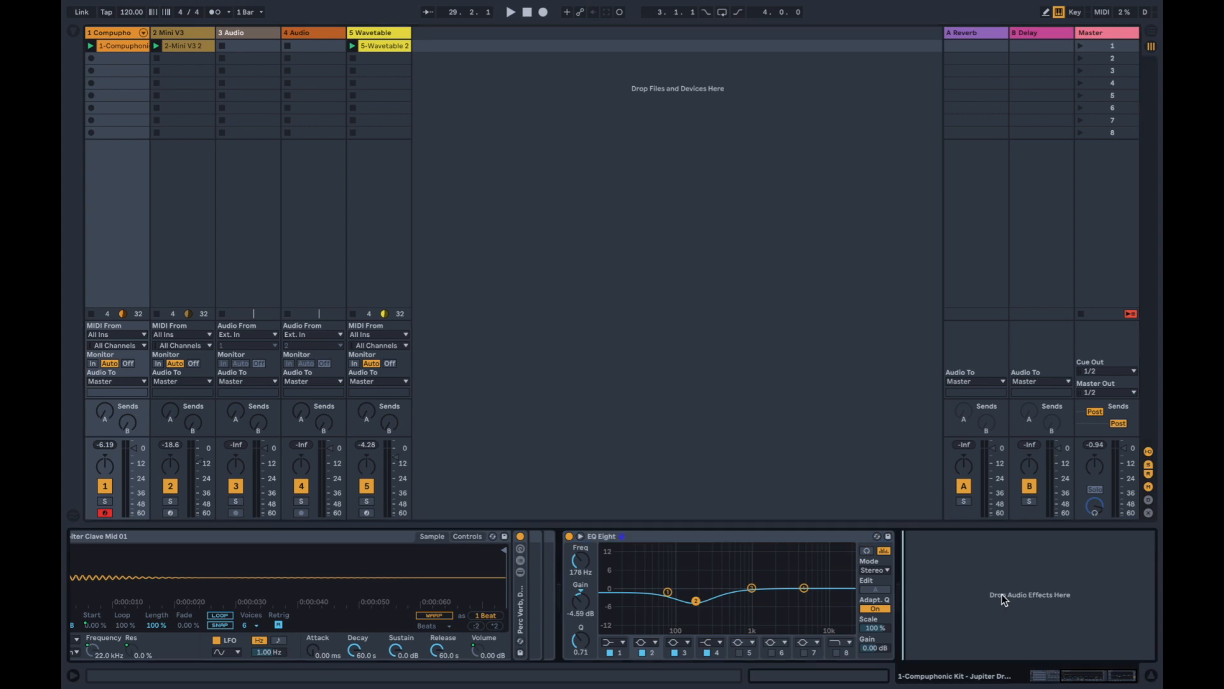
pyautogui.hotkey('ctrl', 'v')
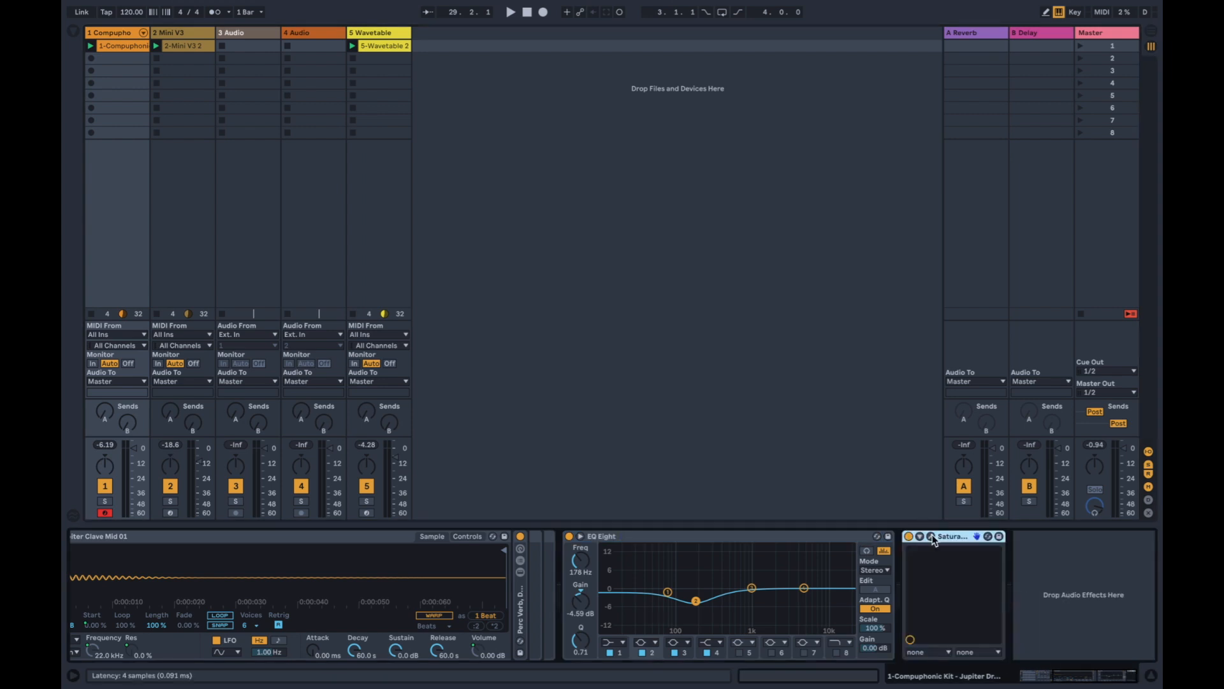
pyautogui.click(932, 537)
pyautogui.moveTo(709, 426)
pyautogui.mouseDown()
pyautogui.moveTo(710, 391)
pyautogui.moveTo(709, 417)
pyautogui.moveTo(709, 407)
pyautogui.mouseUp()
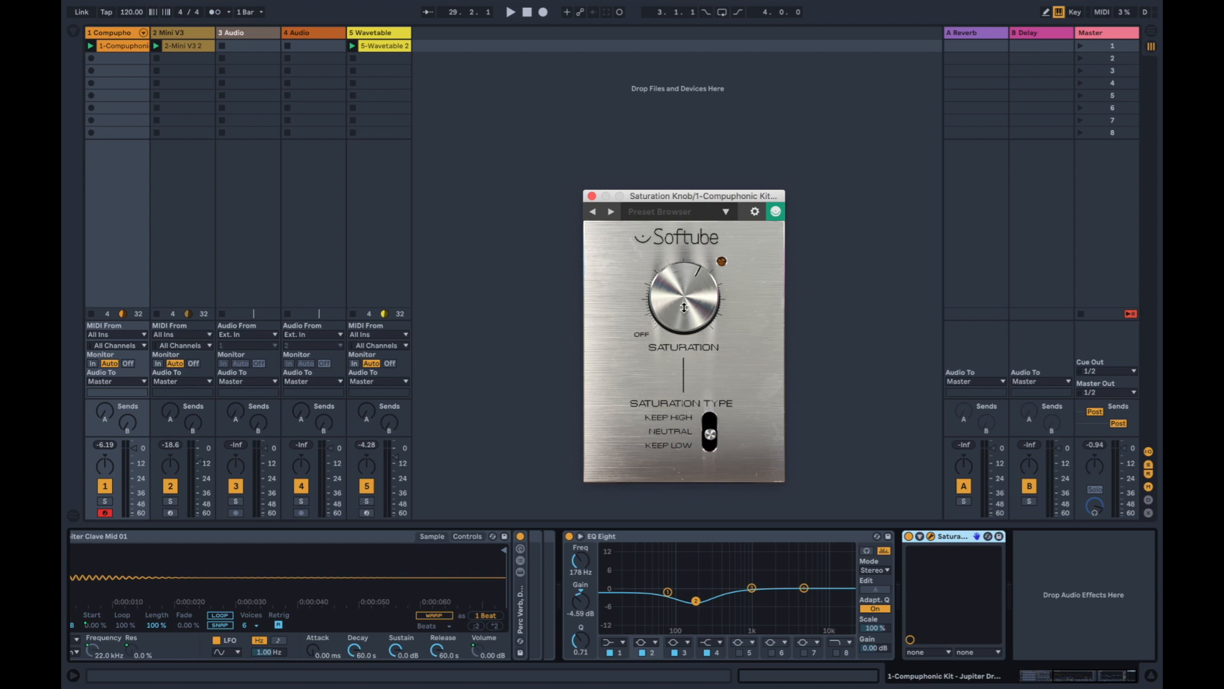
pyautogui.moveTo(684, 307); pyautogui.dragTo(680, 314)
# - Find the Limiter among the audio effects, add it to the Master track, and hide the browser
pyautogui.click(1113, 32)
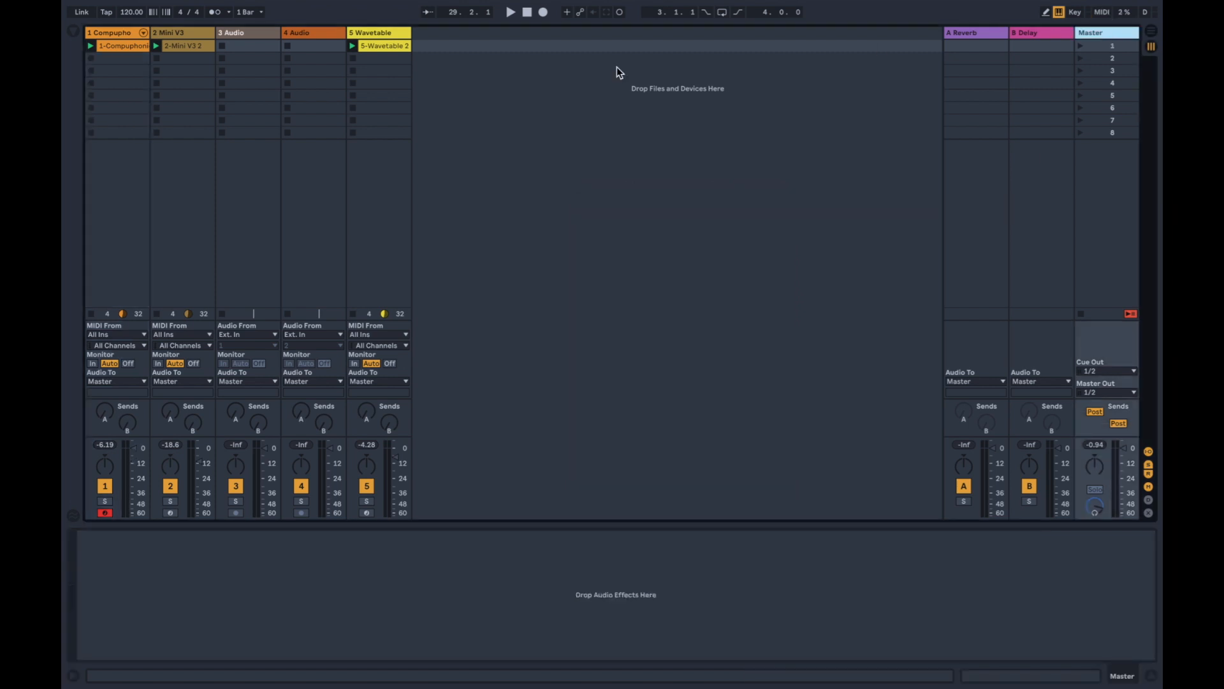
pyautogui.click(70, 26)
pyautogui.click(190, 32)
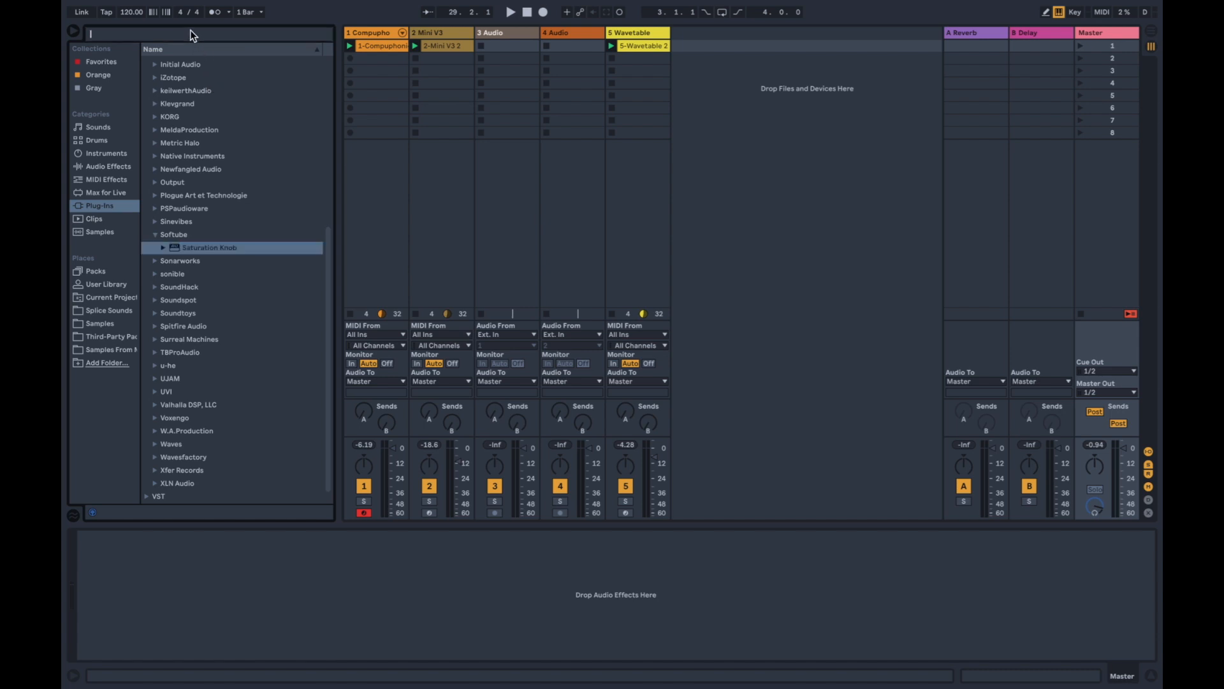
pyautogui.write('limit')
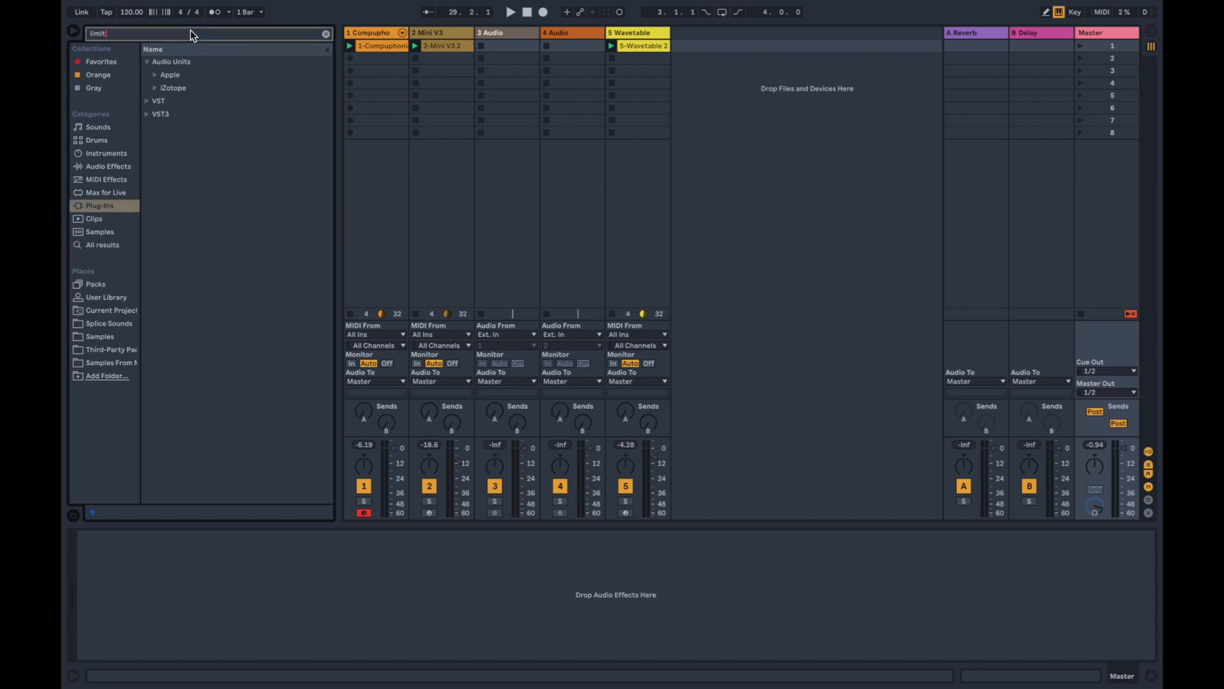
pyautogui.click(99, 166)
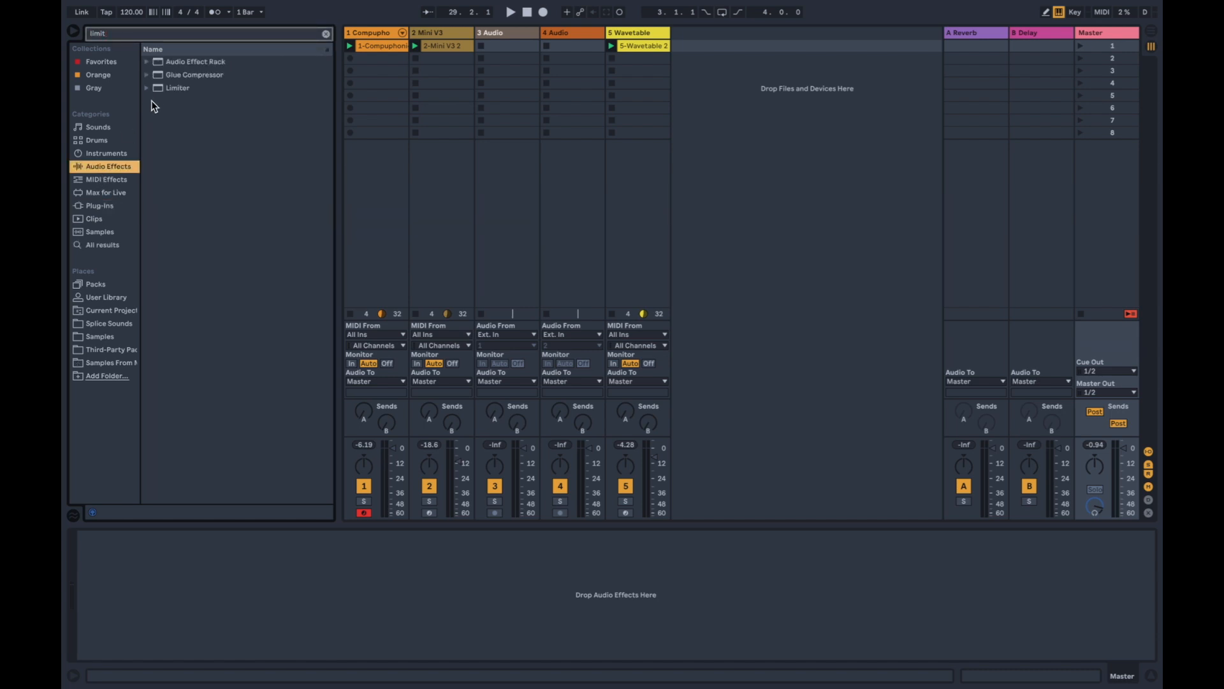
pyautogui.doubleClick(163, 88)
pyautogui.click(74, 32)
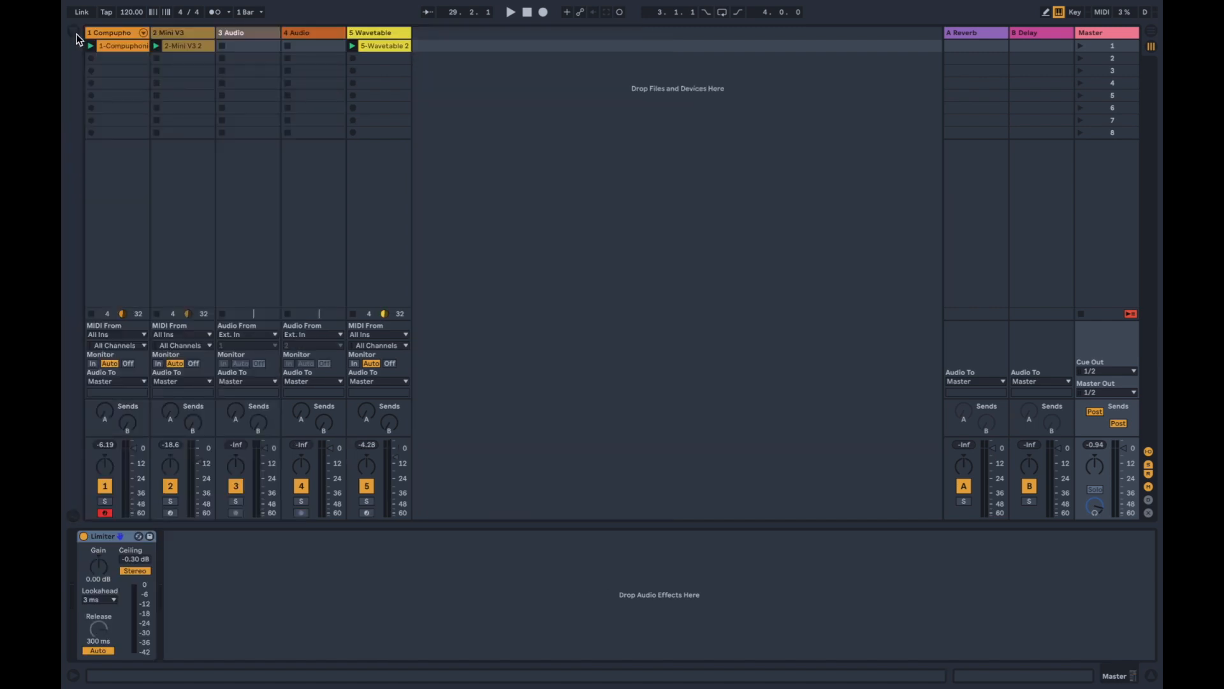
# - During playback, lower the Compuphonic track's Saturation Knob to about 3.5 and set its saturation type to KEEP HIGH
pyautogui.click(511, 11)
pyautogui.click(120, 235)
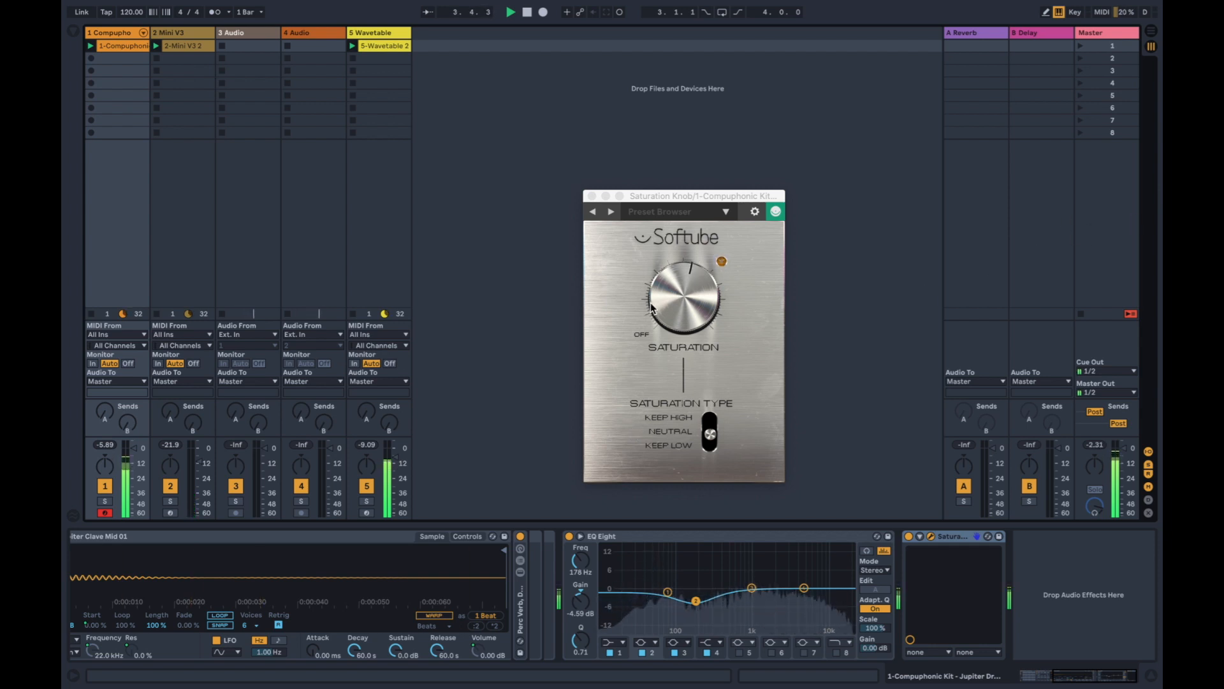
pyautogui.moveTo(668, 305); pyautogui.dragTo(669, 326)
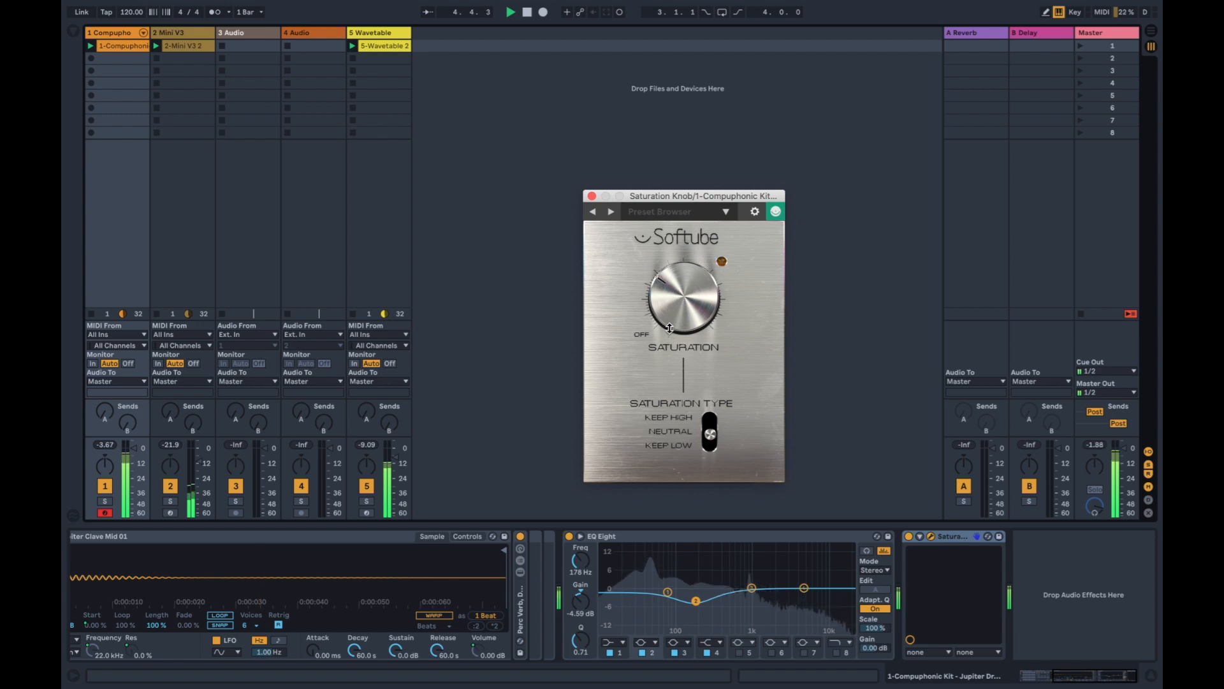
pyautogui.moveTo(709, 440); pyautogui.dragTo(709, 414)
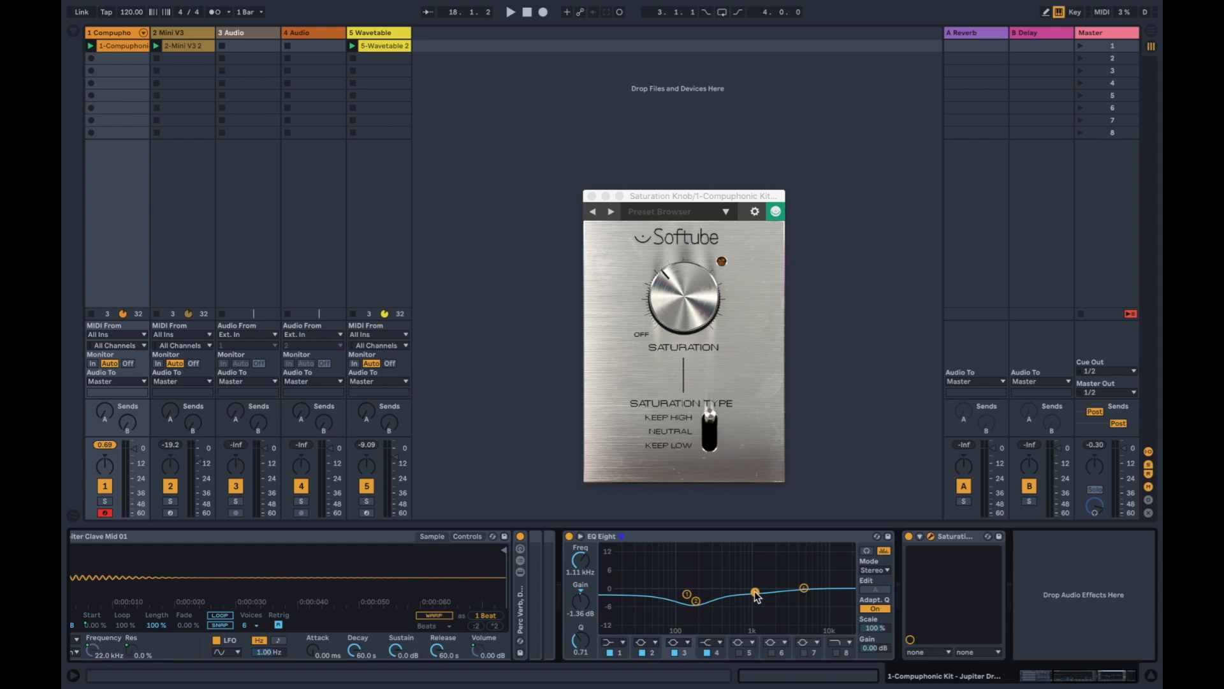
# - Search the audio effects for Saturator and add it after the Saturation Knob on the Compuphonic track
pyautogui.click(74, 31)
pyautogui.doubleClick(185, 33)
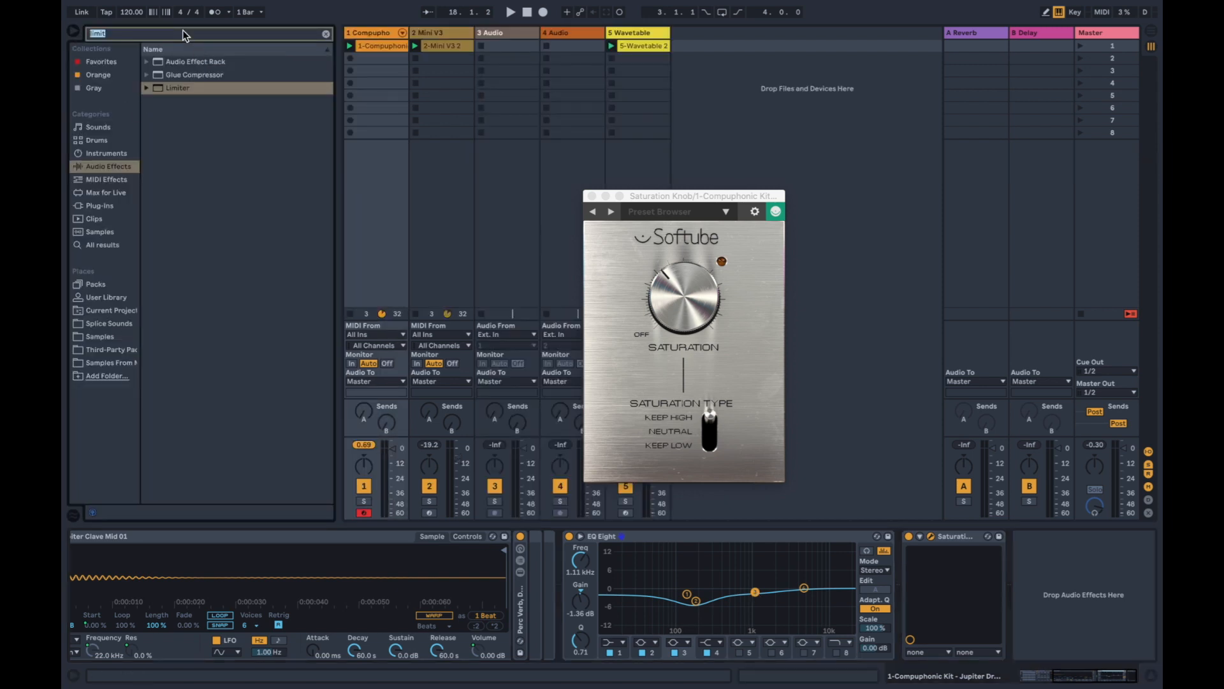
pyautogui.write('sa')
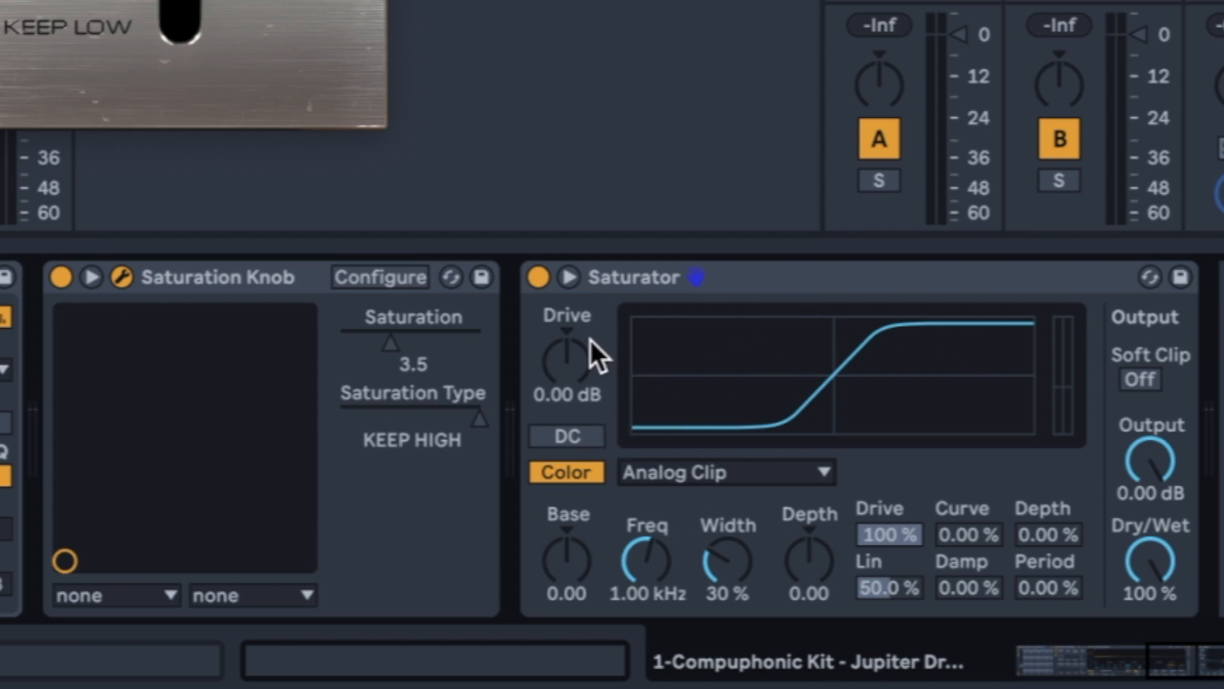
# - Collapse and re-expand the Saturator's extra waveshaper parameters, and set its curve type to Digital Clip
pyautogui.click(569, 277)
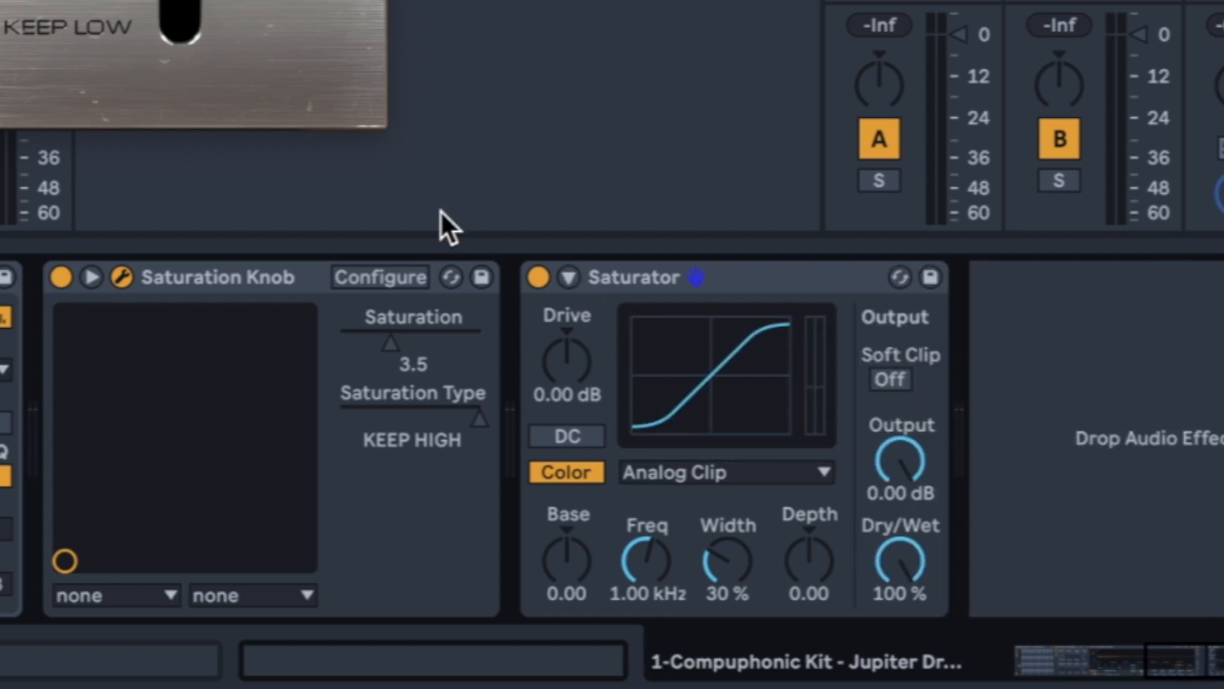
pyautogui.click(569, 278)
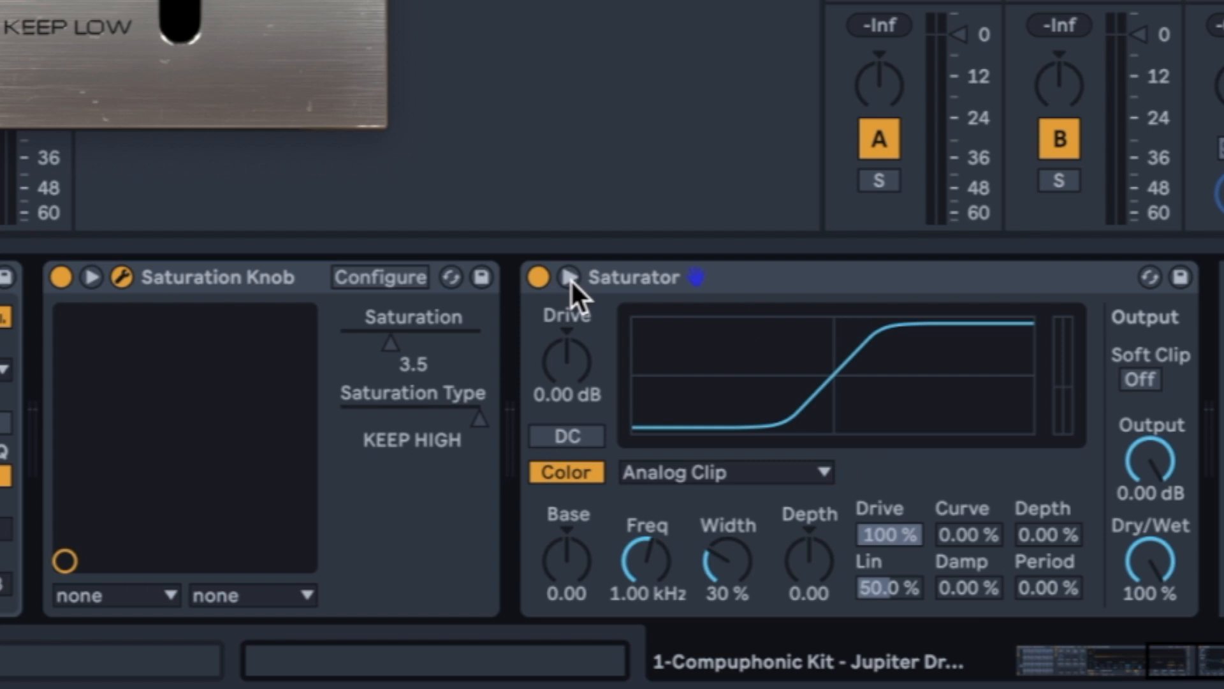
pyautogui.click(755, 469)
pyautogui.click(733, 647)
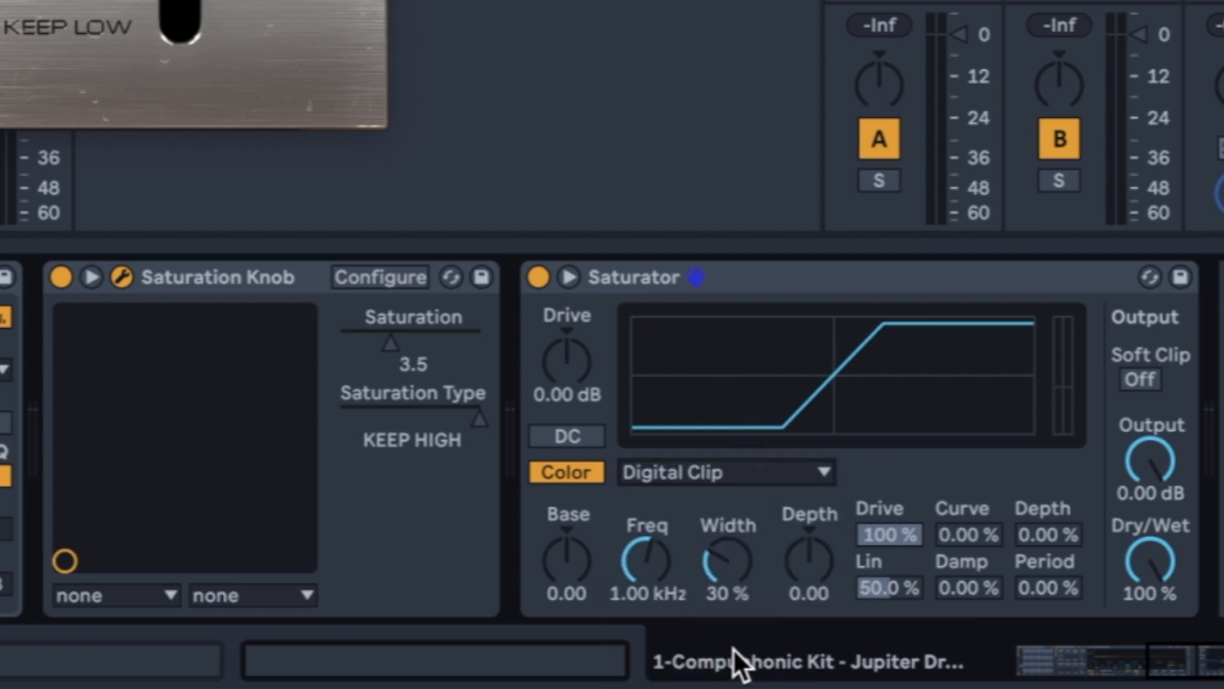
# - Set the Saturator's curve type to Waveshaper with Curve 21.9 %, Depth 17.2 % and Period 50.0 %, adjust Damp, and lower the waveshaper Drive
pyautogui.click(720, 478)
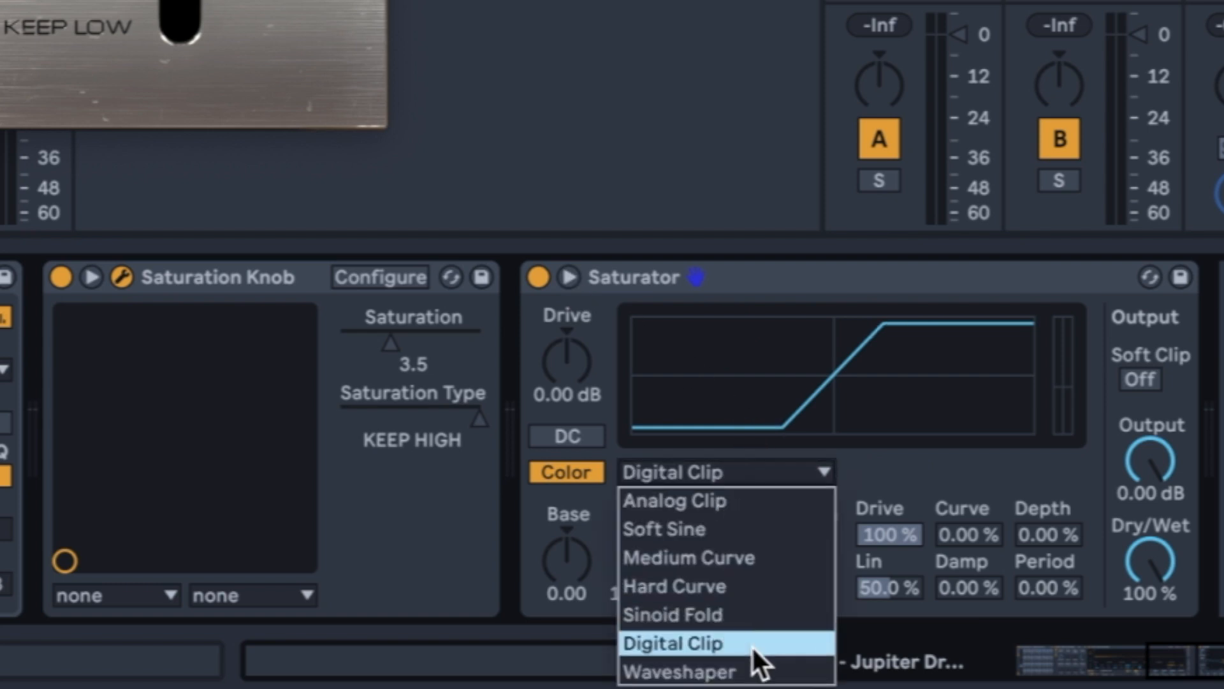
pyautogui.click(758, 670)
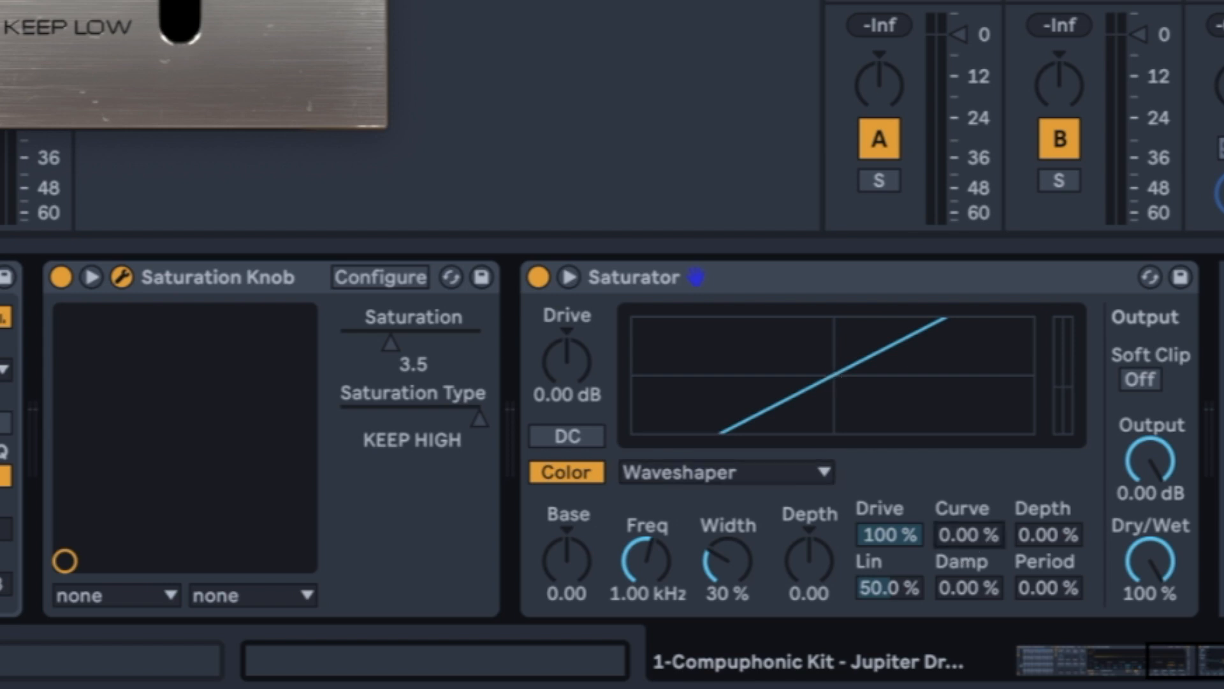
pyautogui.moveTo(955, 529); pyautogui.dragTo(956, 504)
pyautogui.moveTo(1045, 534); pyautogui.dragTo(1045, 519)
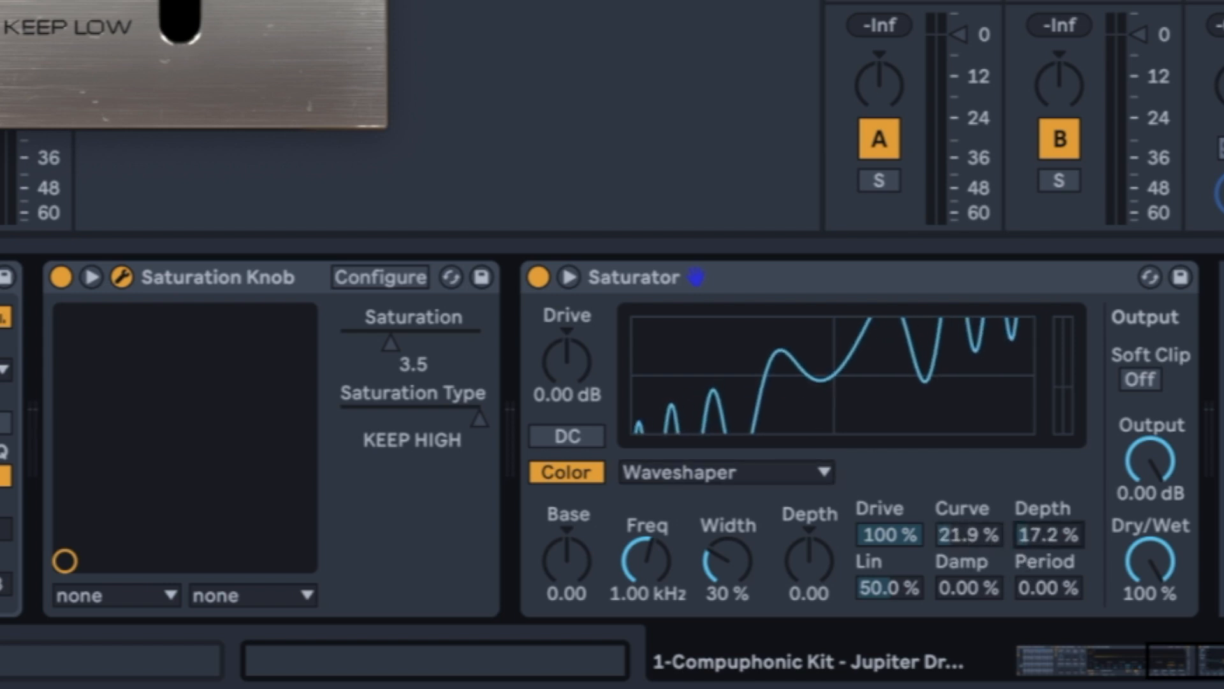
pyautogui.moveTo(1059, 603); pyautogui.dragTo(1059, 569)
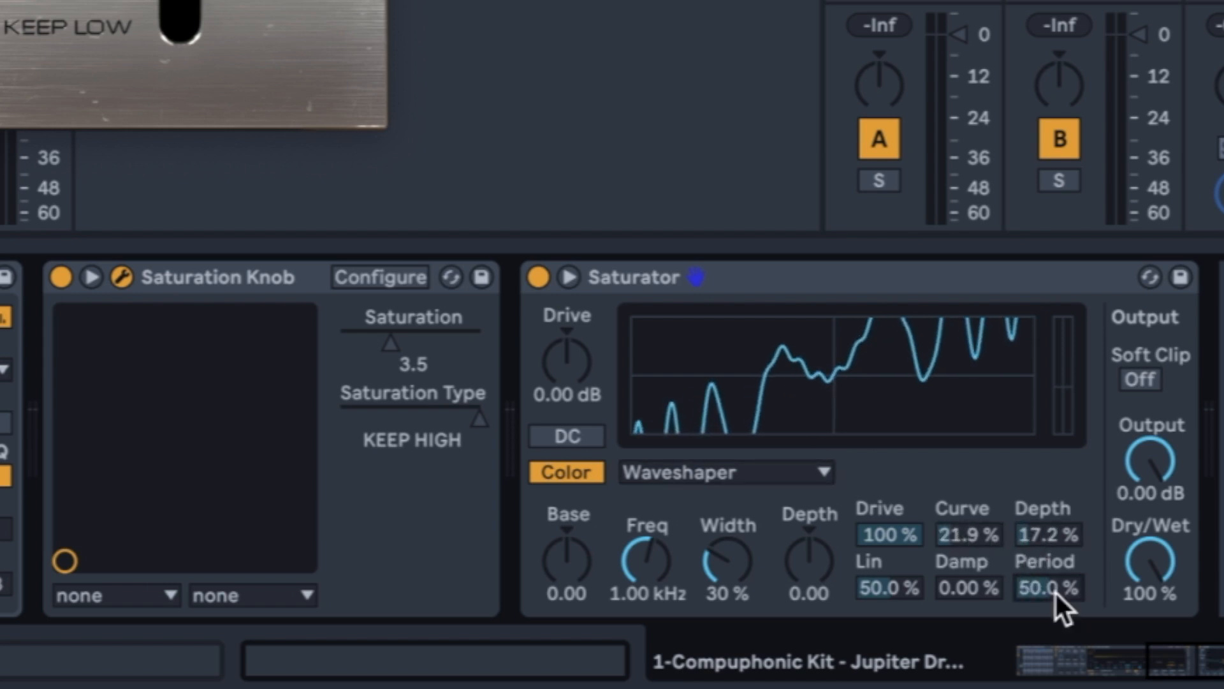
pyautogui.moveTo(968, 587); pyautogui.dragTo(899, 612)
pyautogui.moveTo(891, 536); pyautogui.dragTo(891, 553)
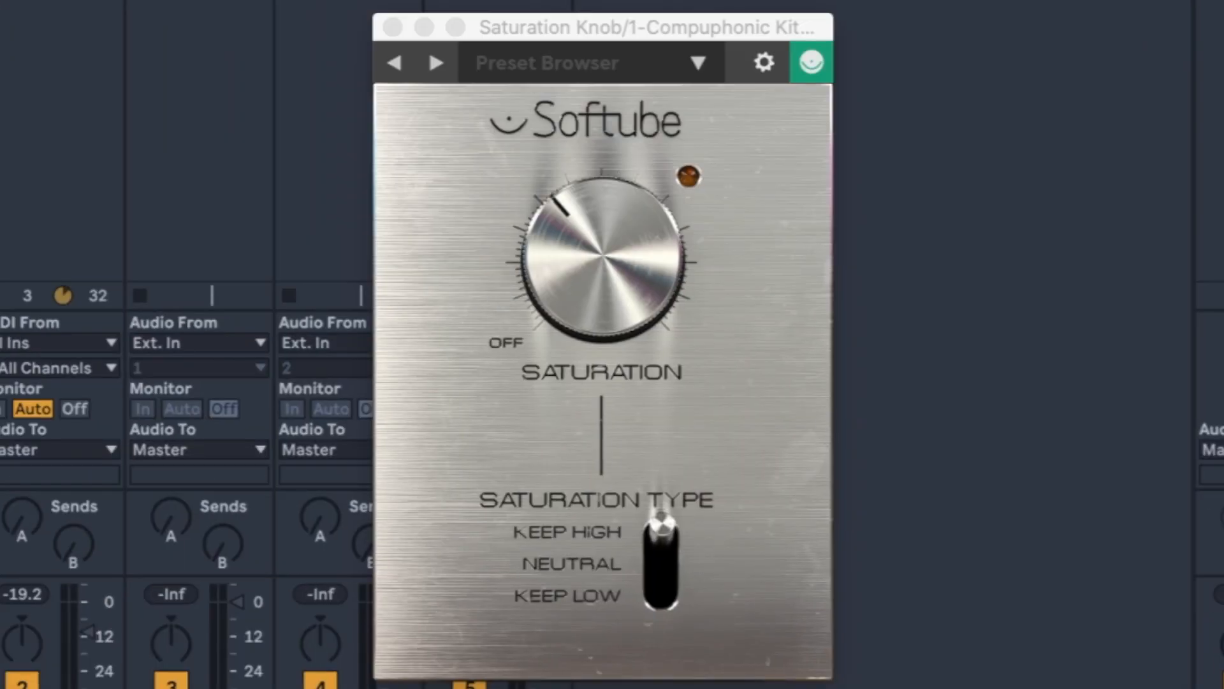
# - Raise the saturation amount on the Compuphonic track's Softube Saturation Knob to just below the dial's midpoint
pyautogui.moveTo(585, 262); pyautogui.dragTo(586, 225)
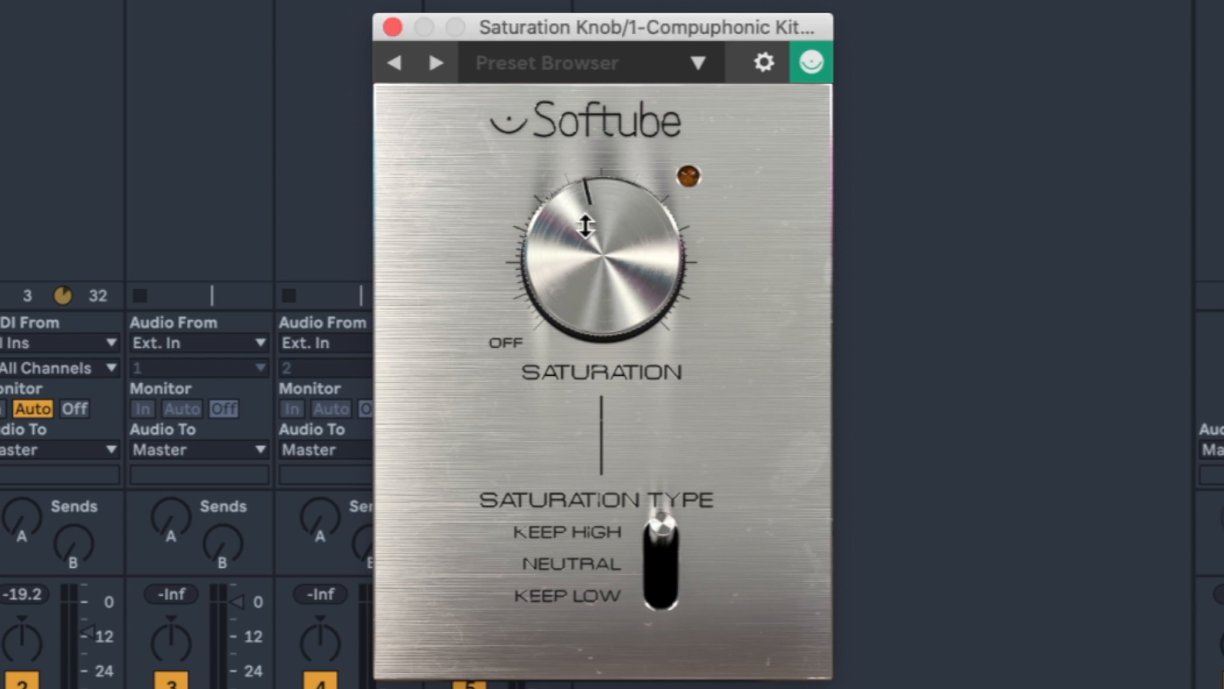